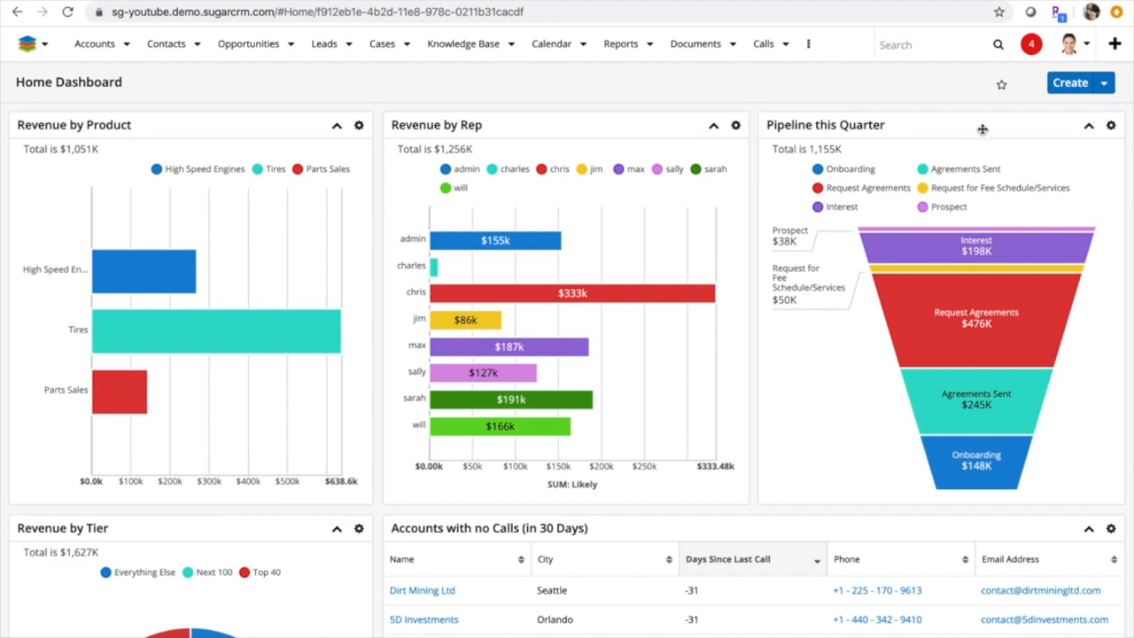
Open Studio from the developer tools on the Administration page
{"action": "left_click", "coordinate": [1075, 44]}
{"action": "left_click", "coordinate": [1070, 133]}
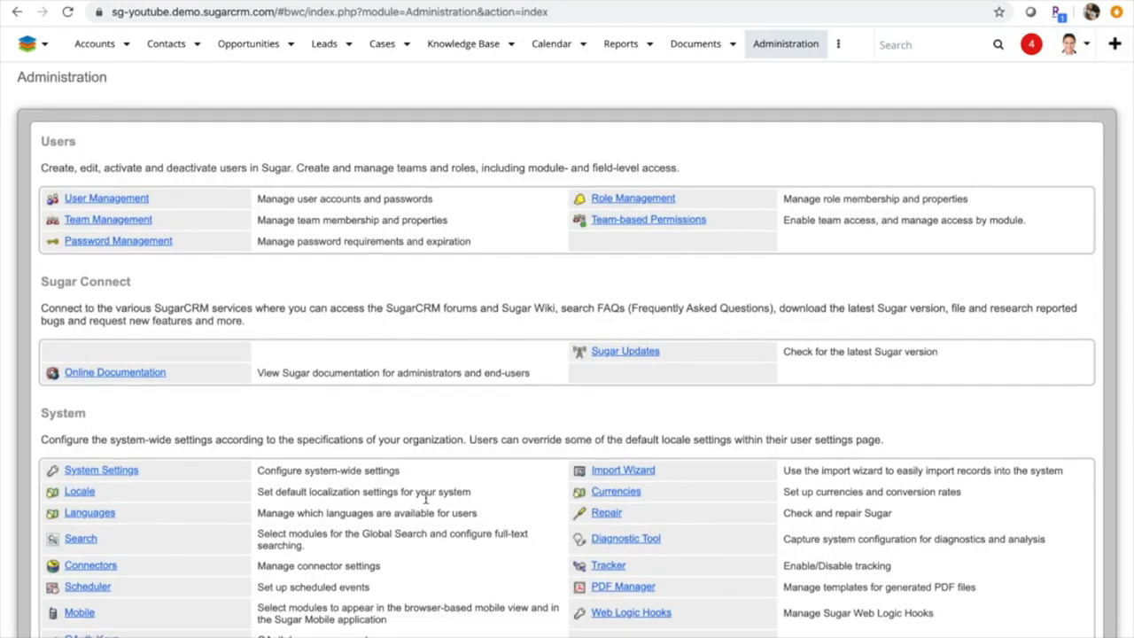
{"action": "scroll", "coordinate": [425, 496], "scroll_direction": "down", "scroll_amount": 6}
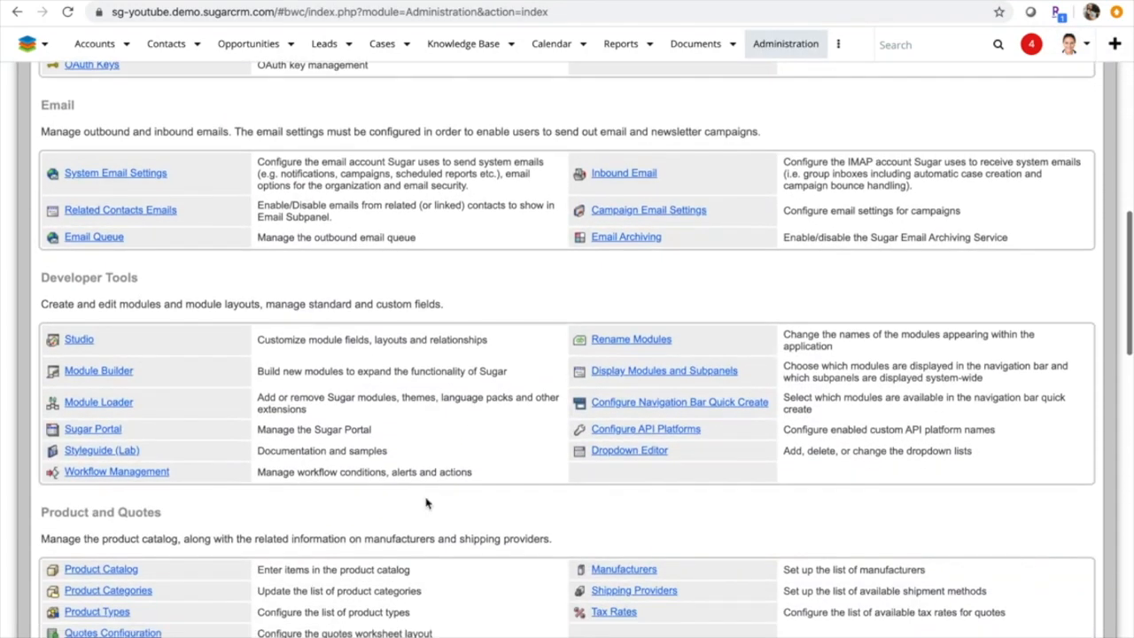
{"action": "left_click", "coordinate": [79, 341]}
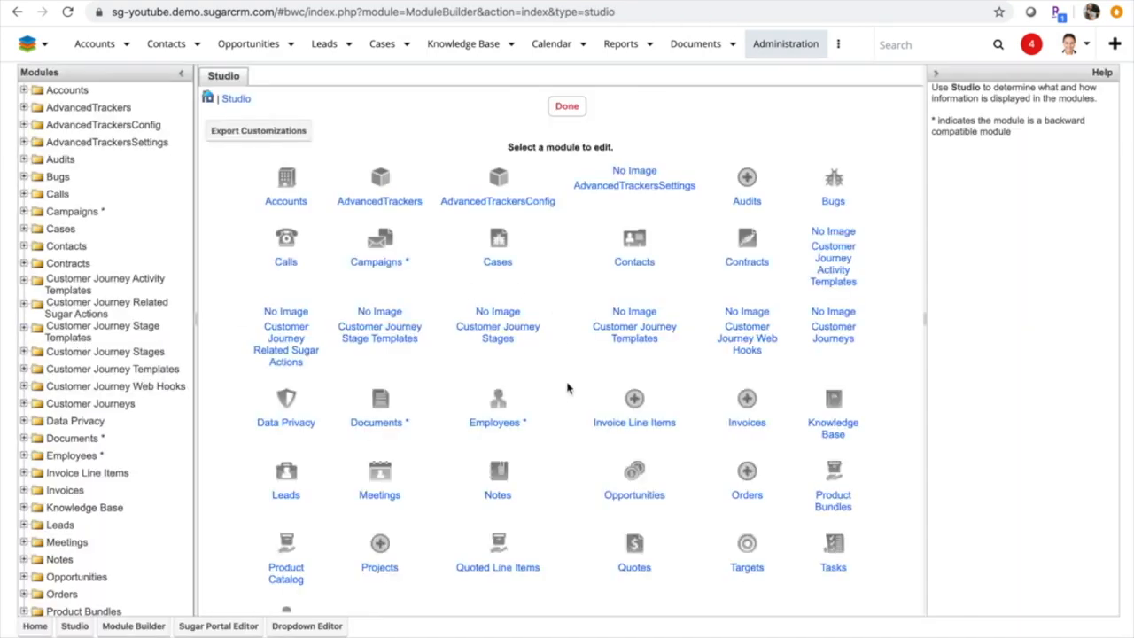
Open the list of fields for the Accounts module in Studio
{"action": "scroll", "coordinate": [570, 398], "scroll_direction": "down", "scroll_amount": 1}
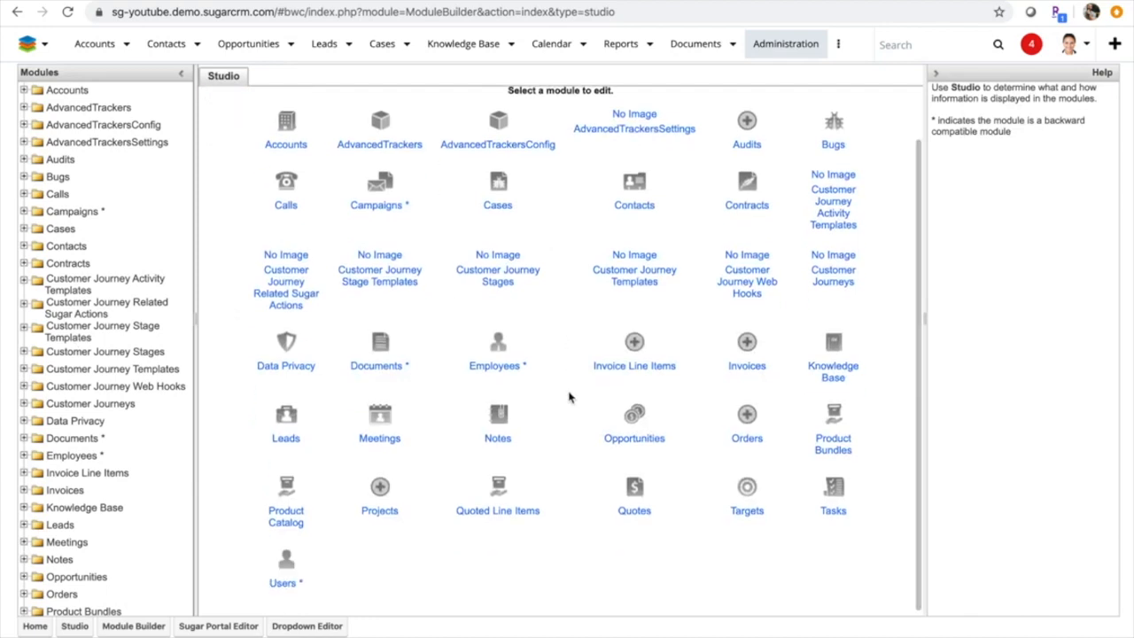
{"action": "scroll", "coordinate": [569, 398], "scroll_direction": "up", "scroll_amount": 1}
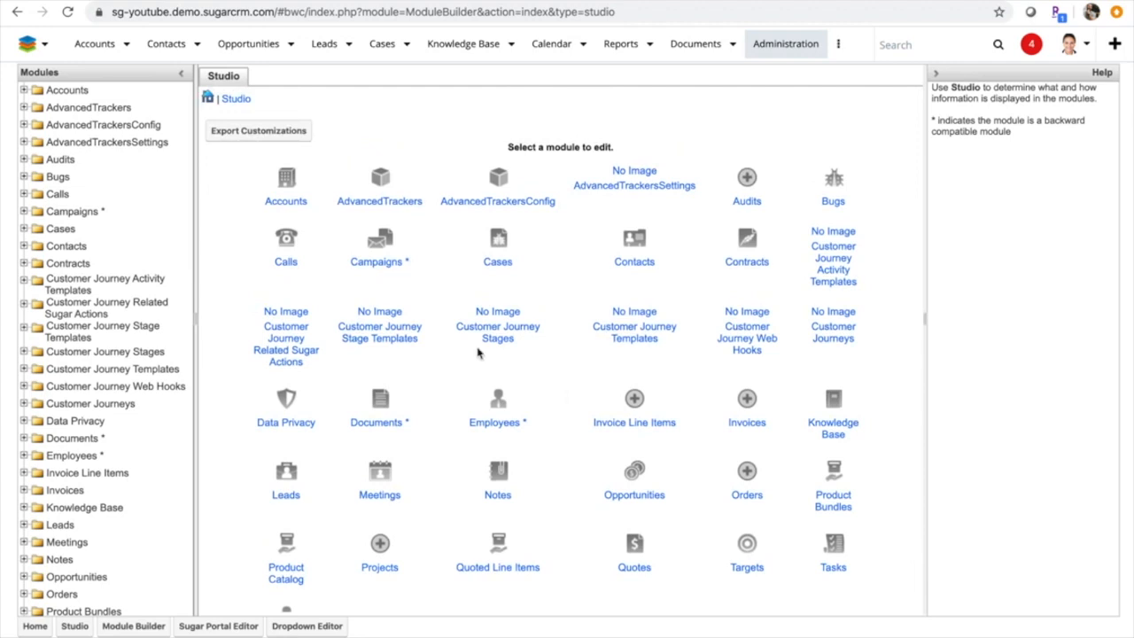
{"action": "left_click", "coordinate": [285, 185]}
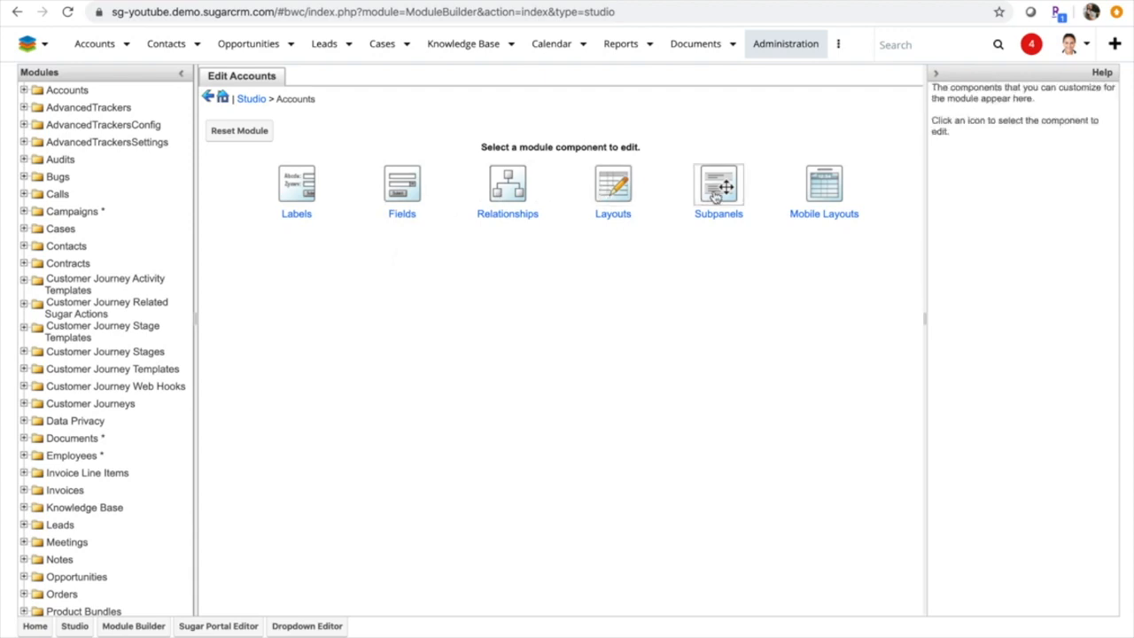
{"action": "left_click", "coordinate": [404, 193]}
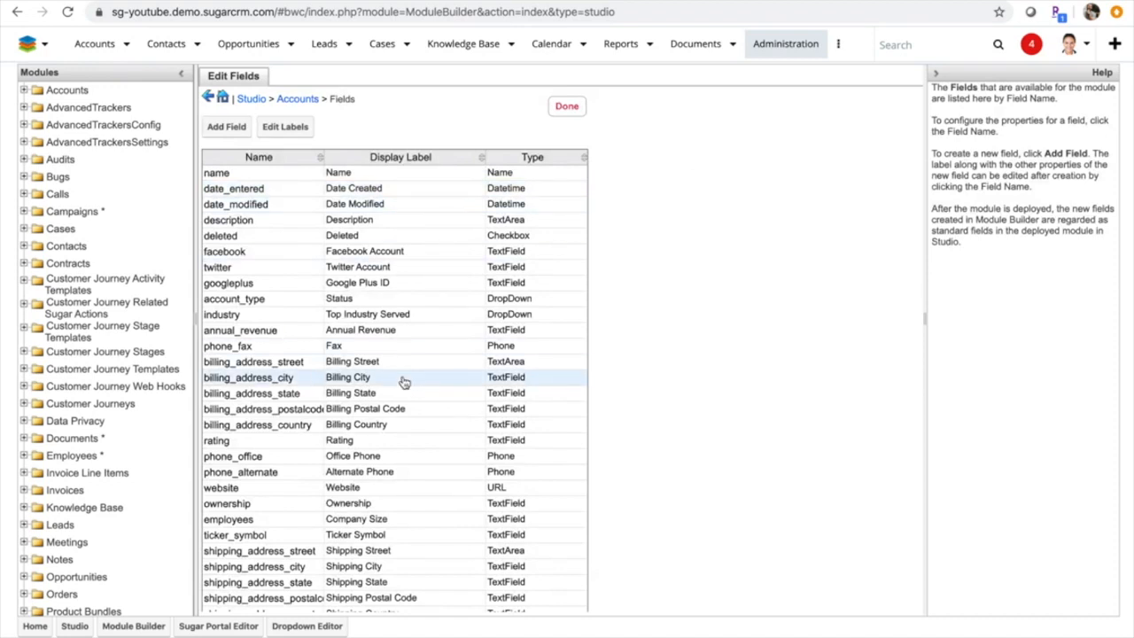
Start a new field in the Accounts module and set its data type to Checkbox
{"action": "scroll", "coordinate": [405, 381], "scroll_direction": "down", "scroll_amount": 1}
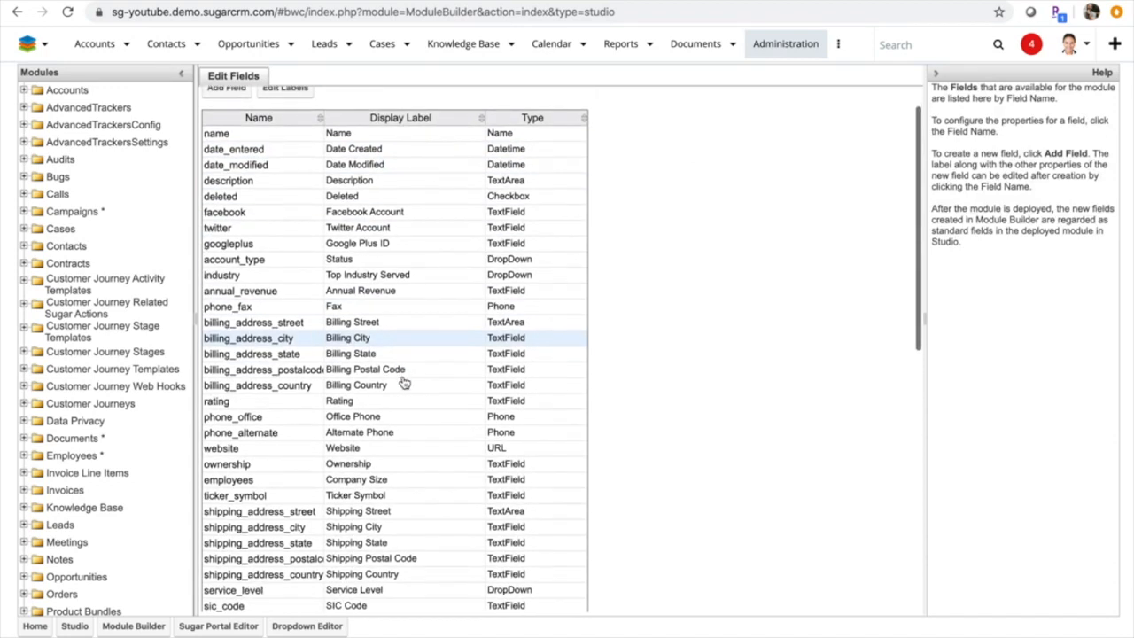
{"action": "scroll", "coordinate": [404, 382], "scroll_direction": "down", "scroll_amount": 1}
{"action": "scroll", "coordinate": [404, 382], "scroll_direction": "down", "scroll_amount": 2}
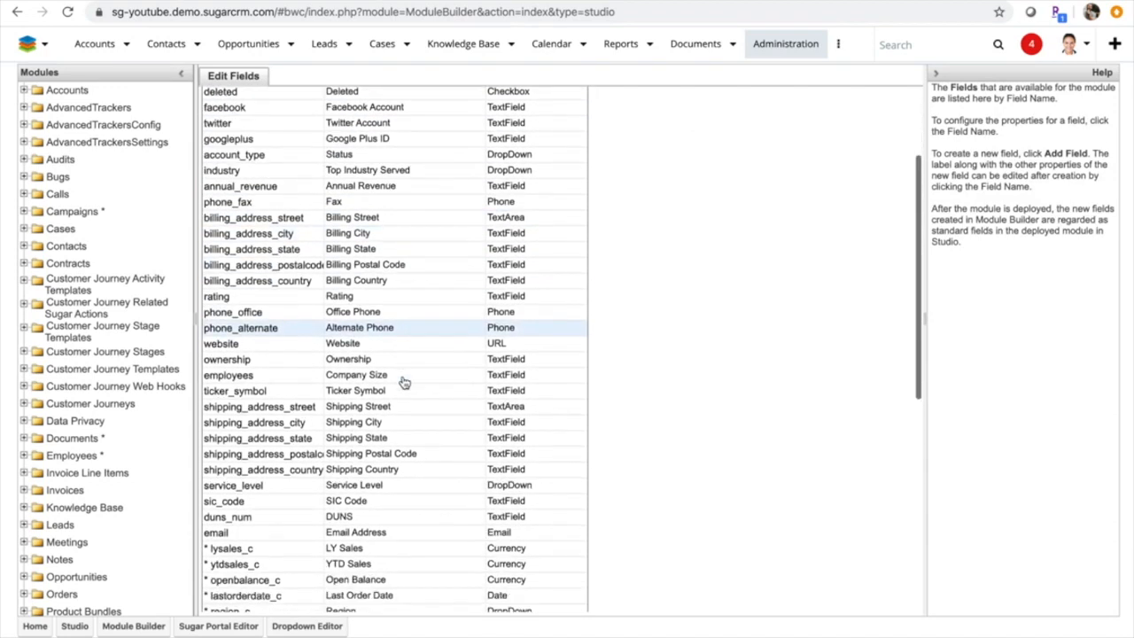
{"action": "scroll", "coordinate": [404, 382], "scroll_direction": "down", "scroll_amount": 6}
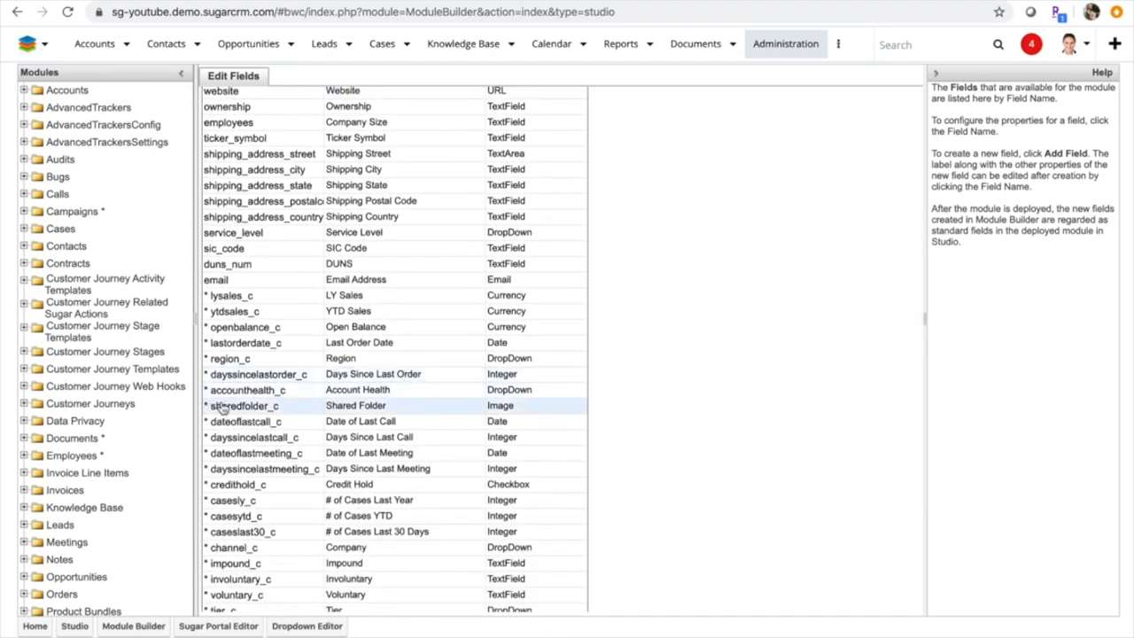
{"action": "scroll", "coordinate": [221, 405], "scroll_direction": "up", "scroll_amount": 10}
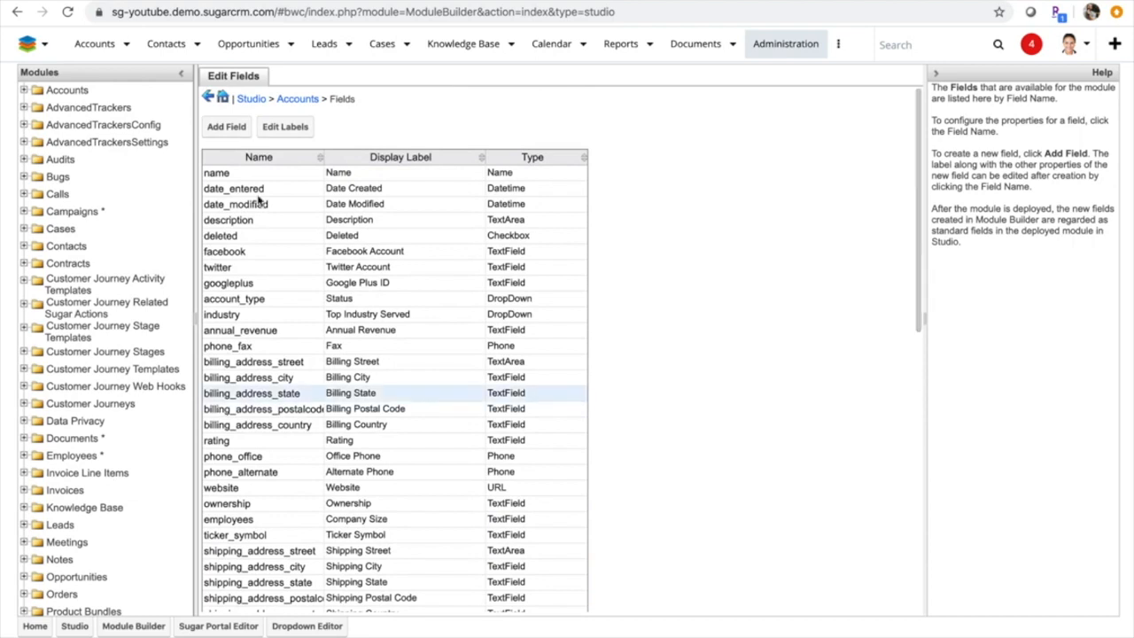
{"action": "left_click", "coordinate": [226, 126]}
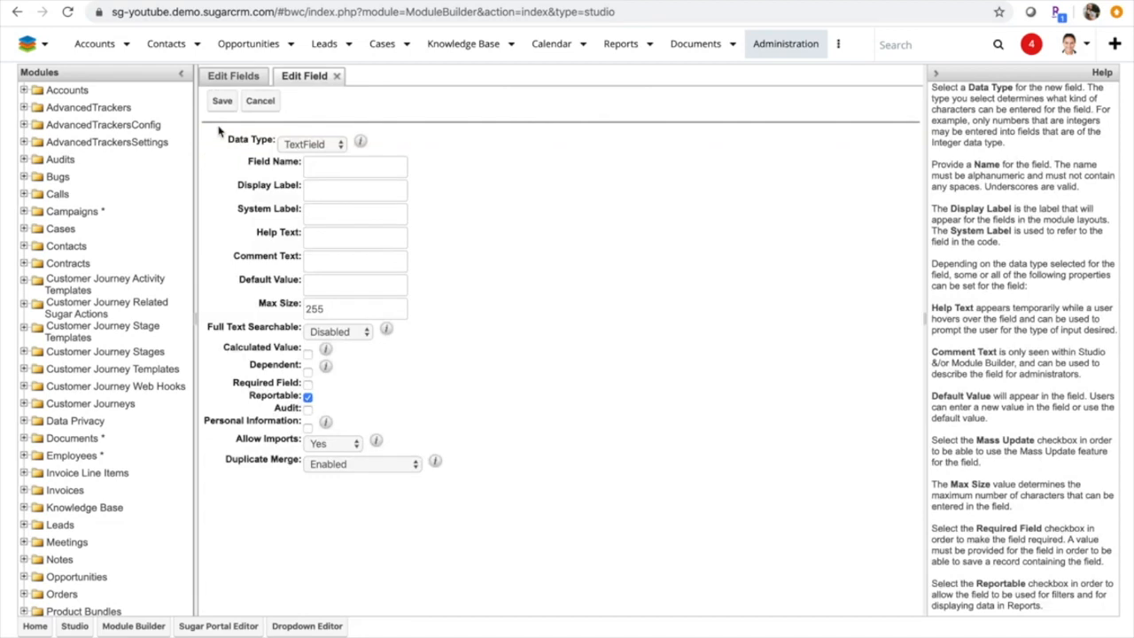
{"action": "left_click", "coordinate": [299, 147]}
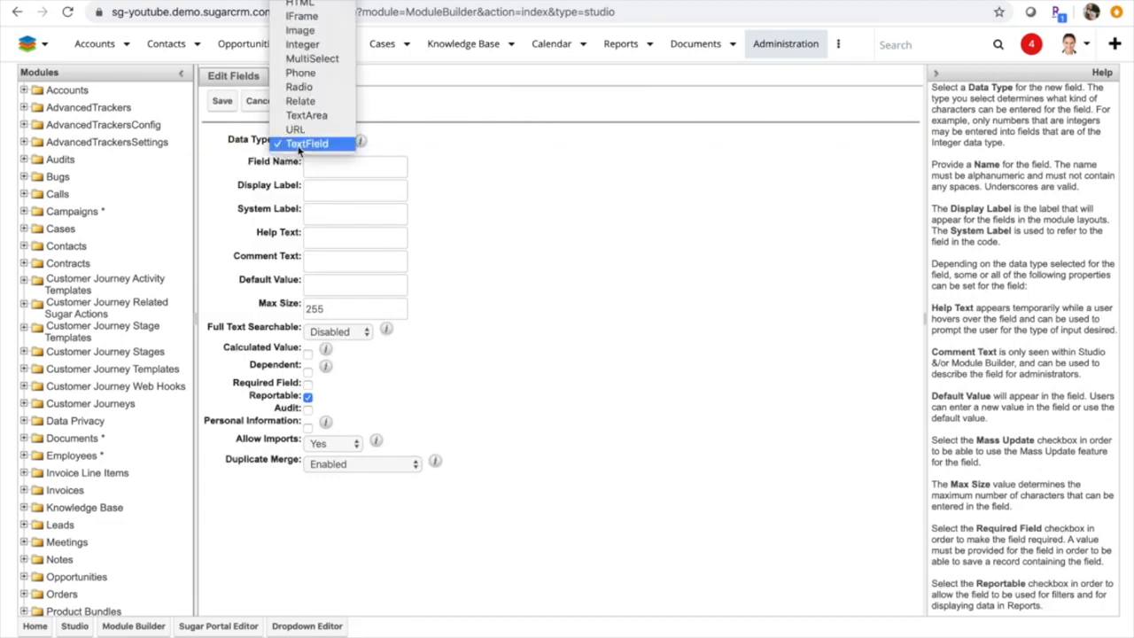
{"action": "scroll", "coordinate": [312, 62], "scroll_direction": "up", "scroll_amount": 5}
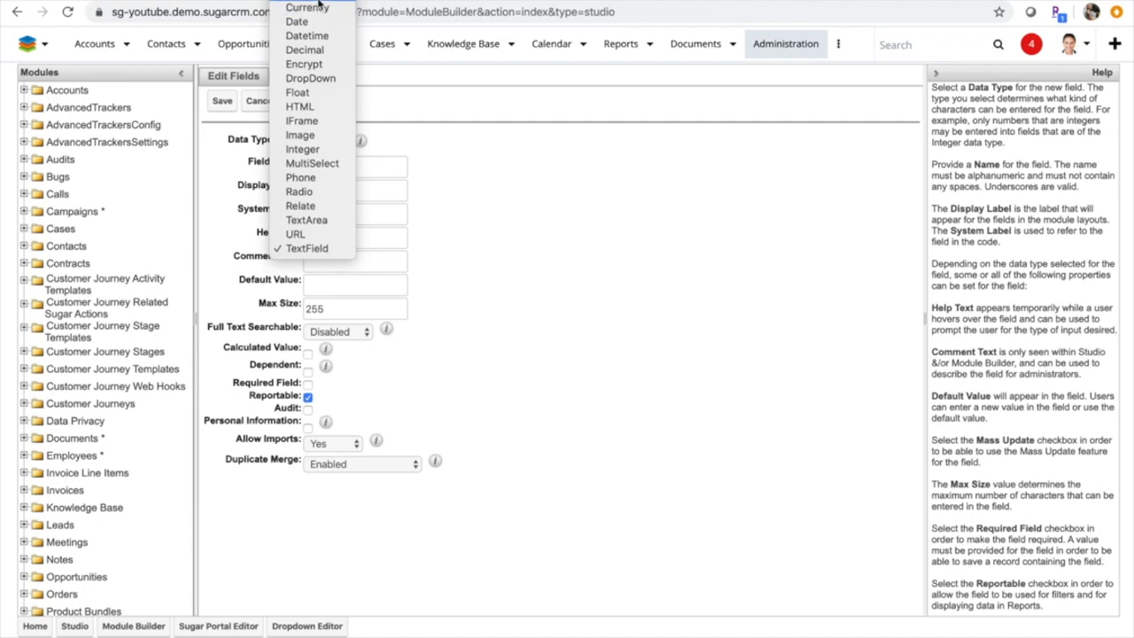
{"action": "left_click", "coordinate": [319, 4]}
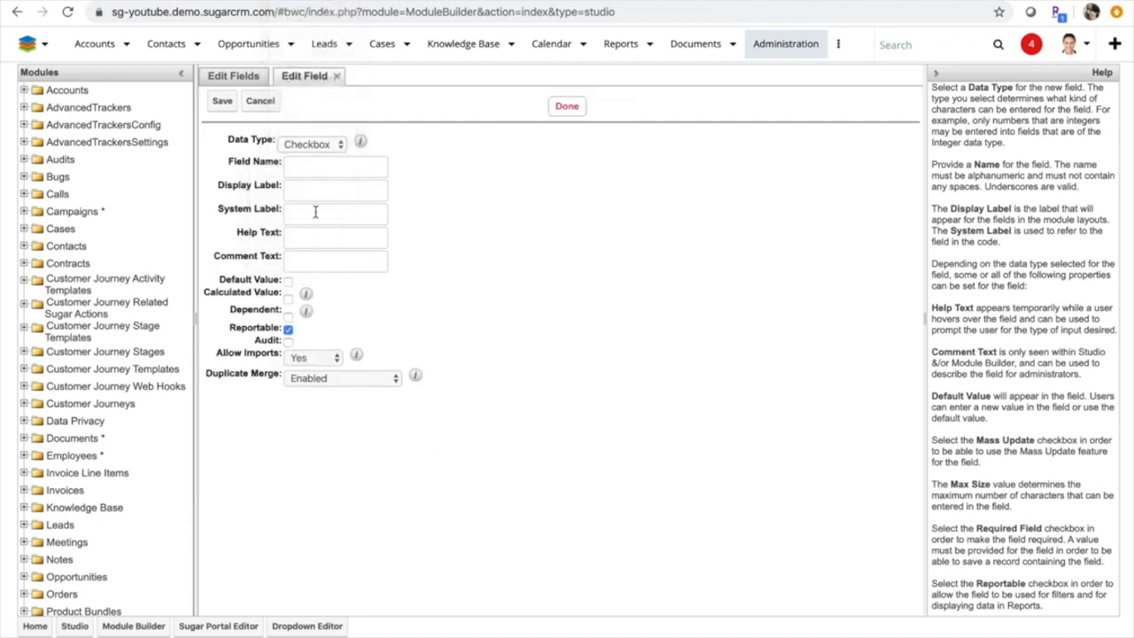
Enter TestCheckBox as the new field's name and let the labels fill in from it
{"action": "left_click", "coordinate": [313, 170]}
{"action": "type", "text": "TestC"}
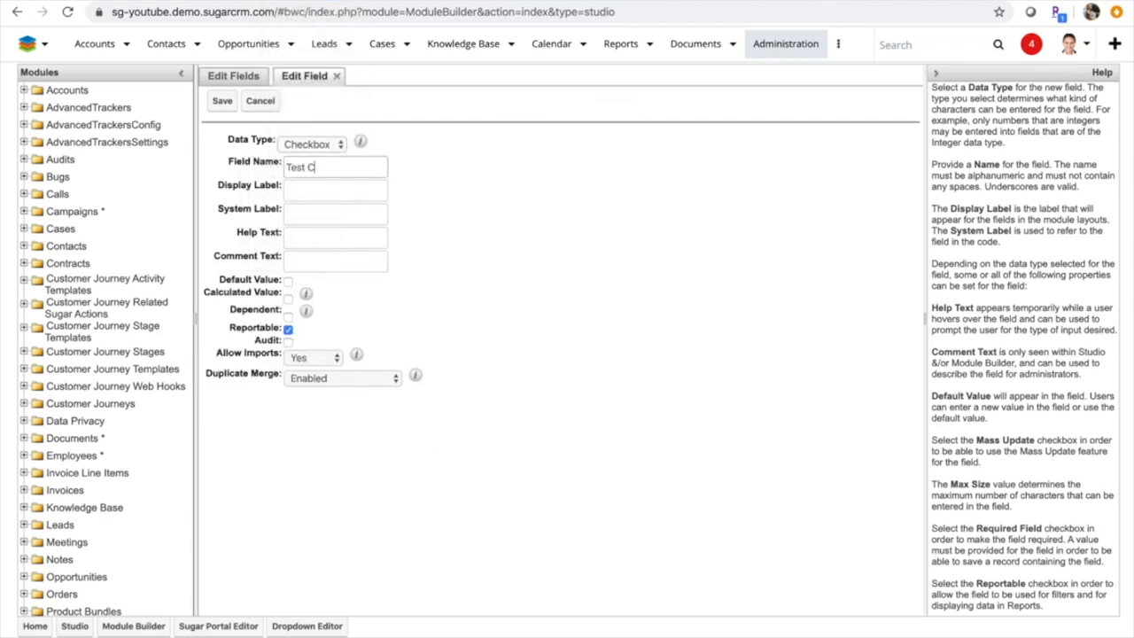
{"action": "type", "text": "heckBox"}
{"action": "left_click", "coordinate": [376, 231]}
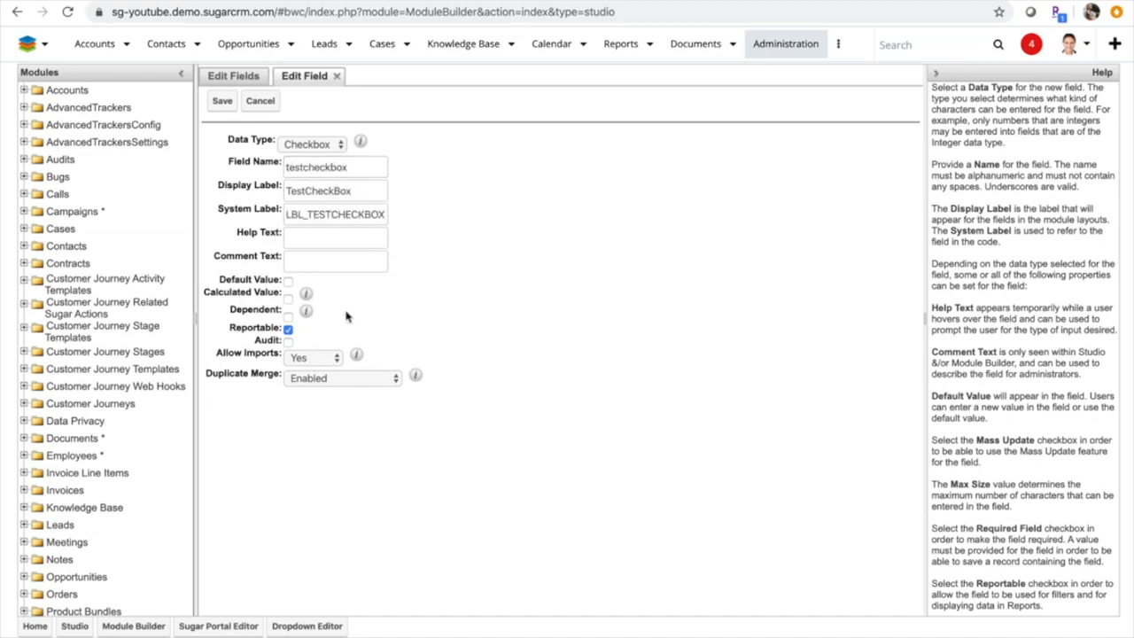
Make the checkbox field both a calculated value and dependent, and save the field
{"action": "left_click", "coordinate": [288, 300]}
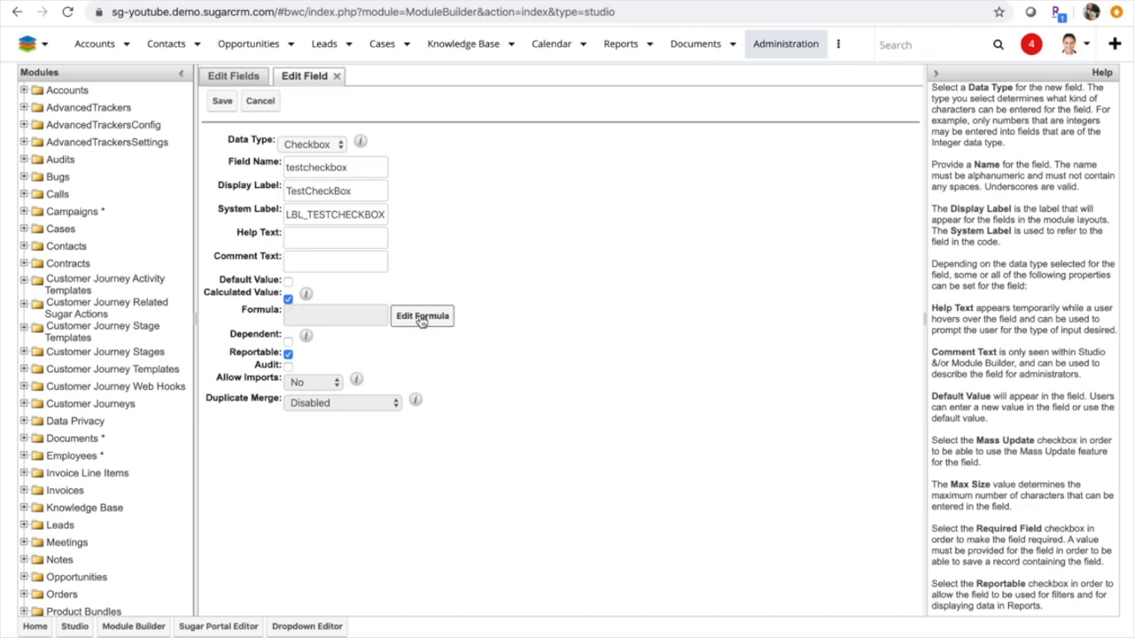
{"action": "left_click", "coordinate": [288, 341]}
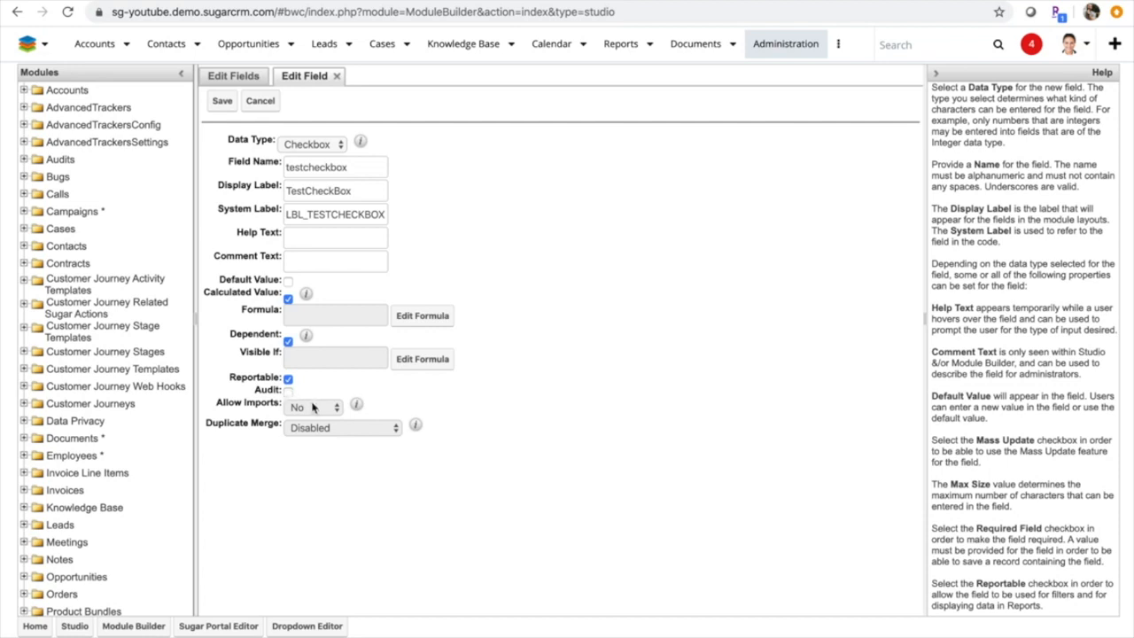
{"action": "left_click", "coordinate": [342, 433]}
{"action": "left_click", "coordinate": [223, 101]}
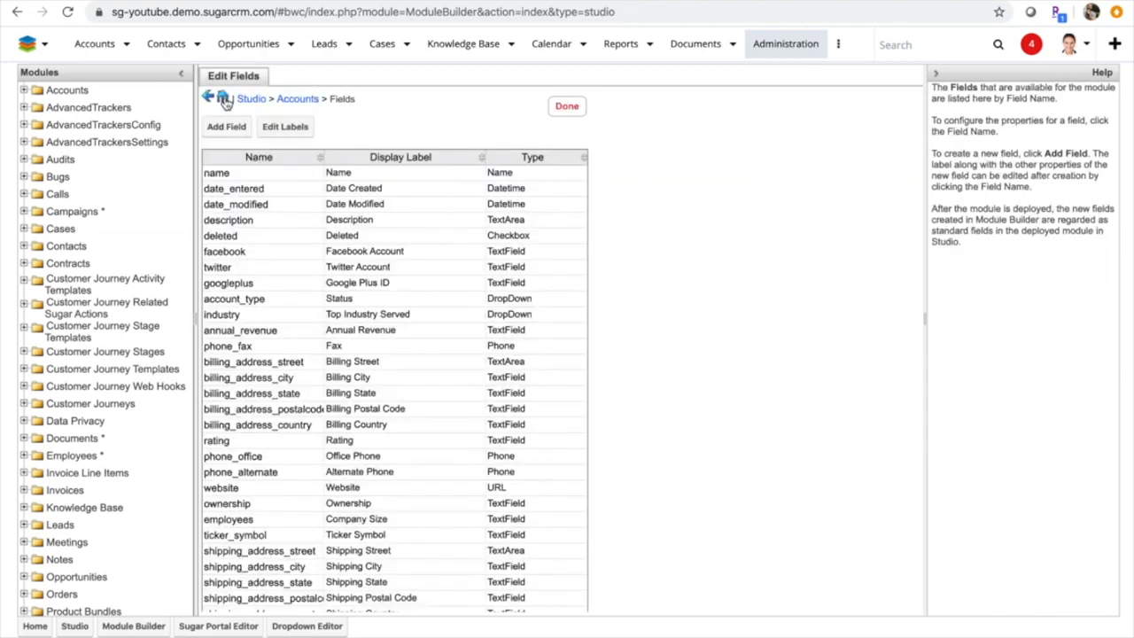
Go back to the Accounts module components and open its Record View layout for editing
{"action": "left_click", "coordinate": [298, 99]}
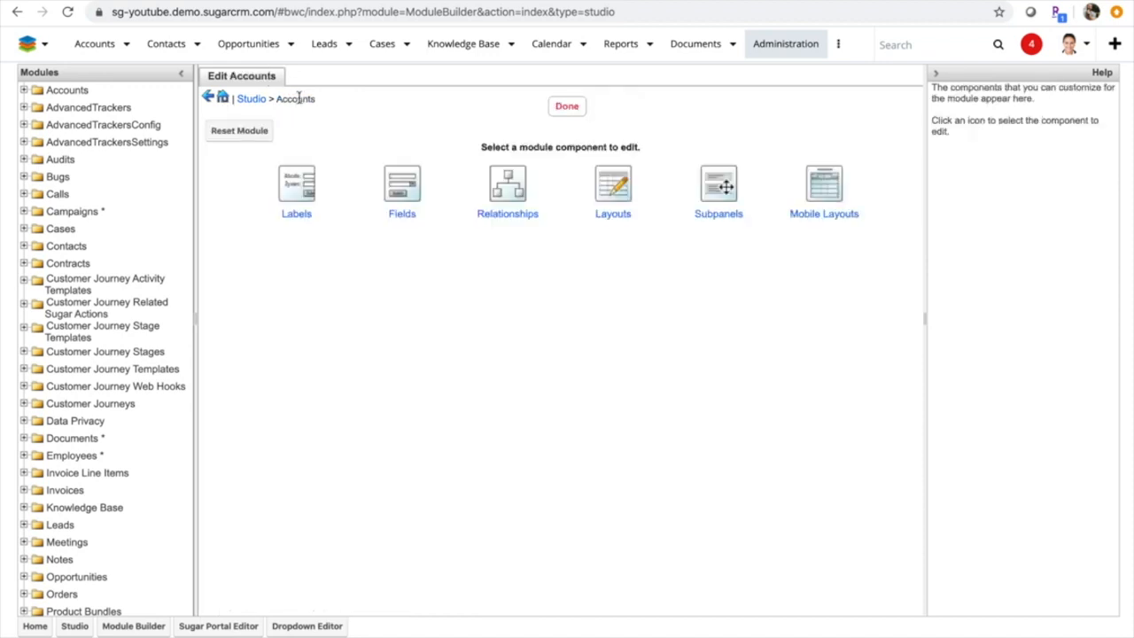
{"action": "left_click", "coordinate": [613, 177]}
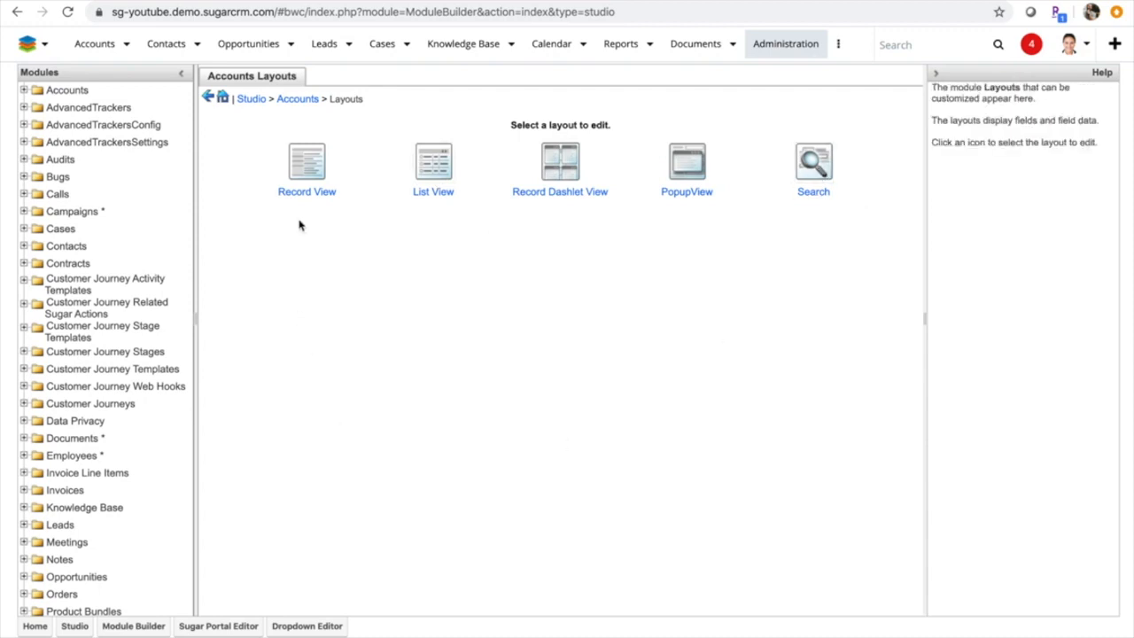
{"action": "left_click", "coordinate": [297, 182]}
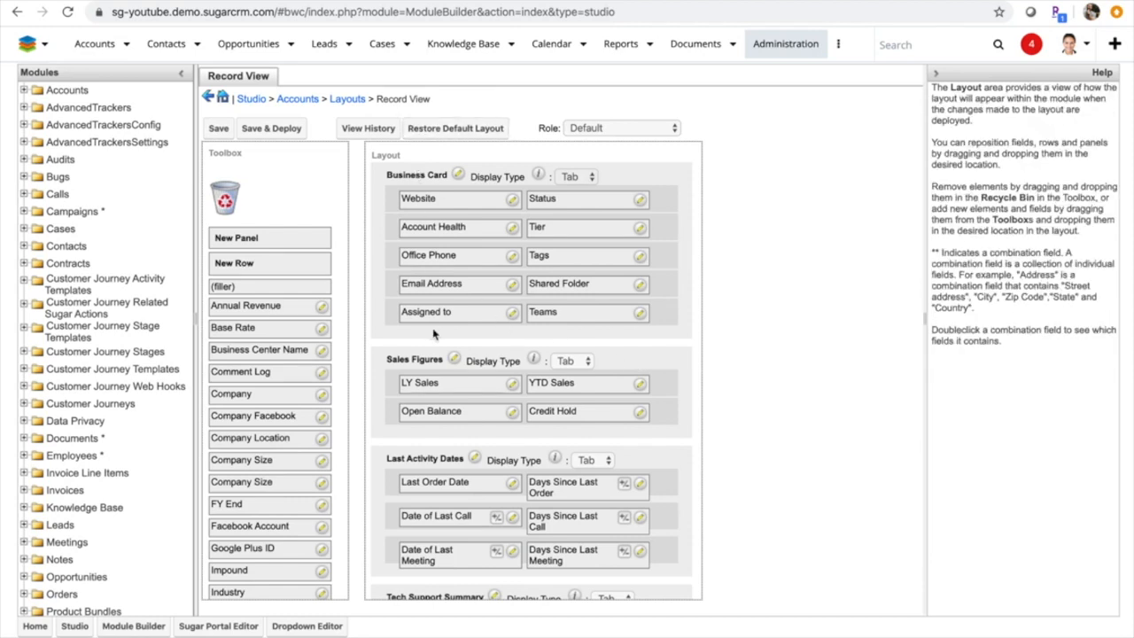
Place the TestCheckBox field in the Business Card panel in place of Shared Folder, beside Email Address
{"action": "scroll", "coordinate": [422, 358], "scroll_direction": "down", "scroll_amount": 1}
{"action": "scroll", "coordinate": [422, 358], "scroll_direction": "down", "scroll_amount": 2}
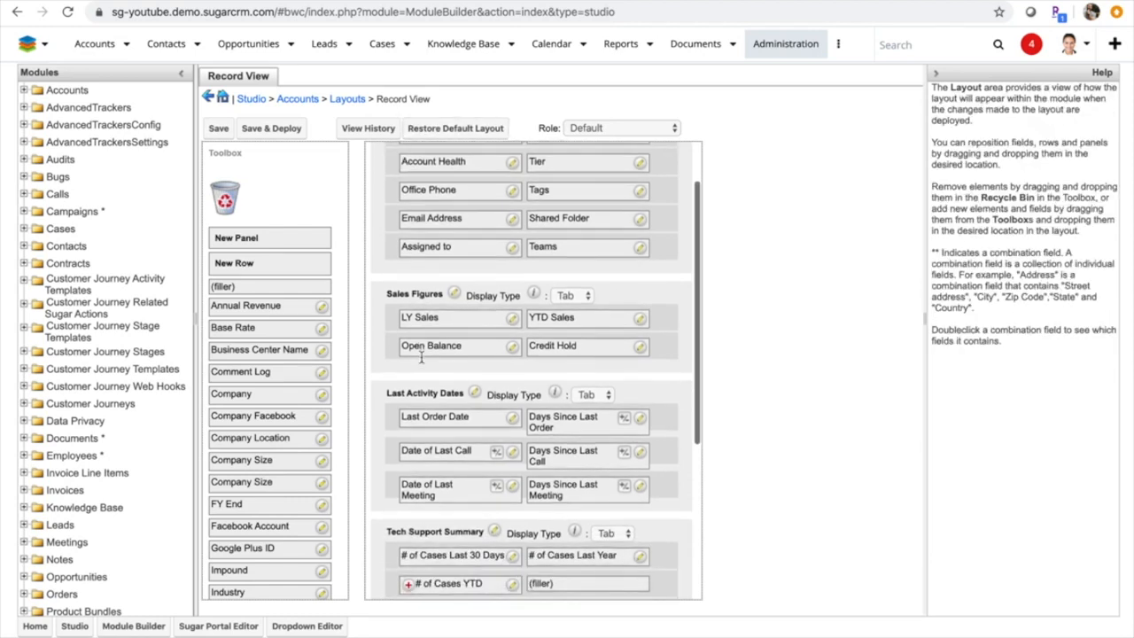
{"action": "scroll", "coordinate": [422, 355], "scroll_direction": "down", "scroll_amount": 1}
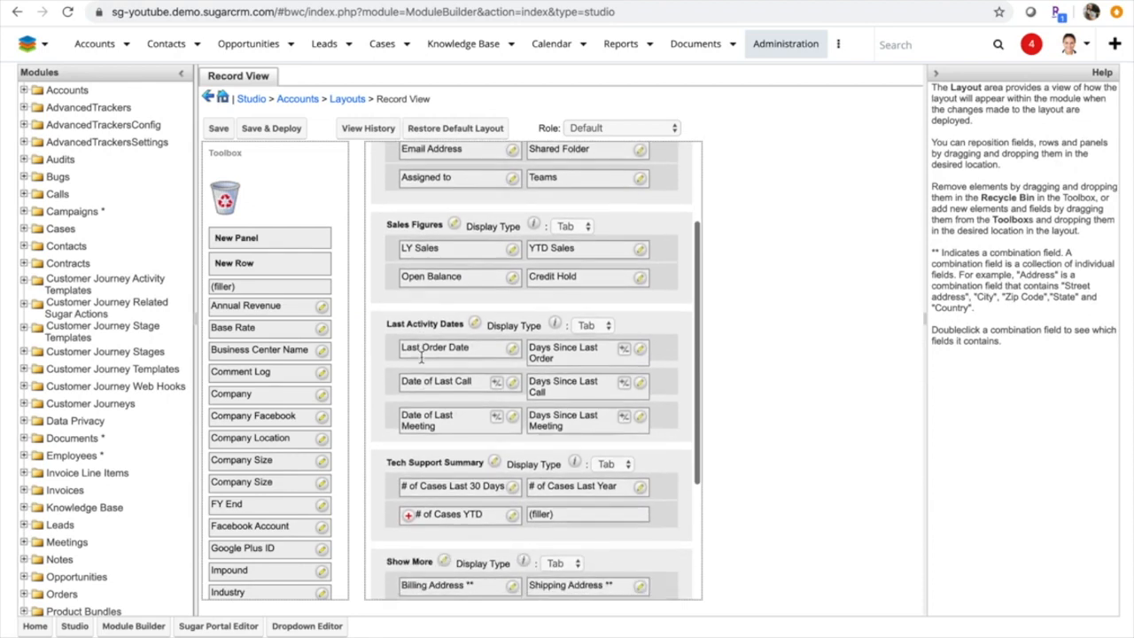
{"action": "scroll", "coordinate": [421, 354], "scroll_direction": "up", "scroll_amount": 3}
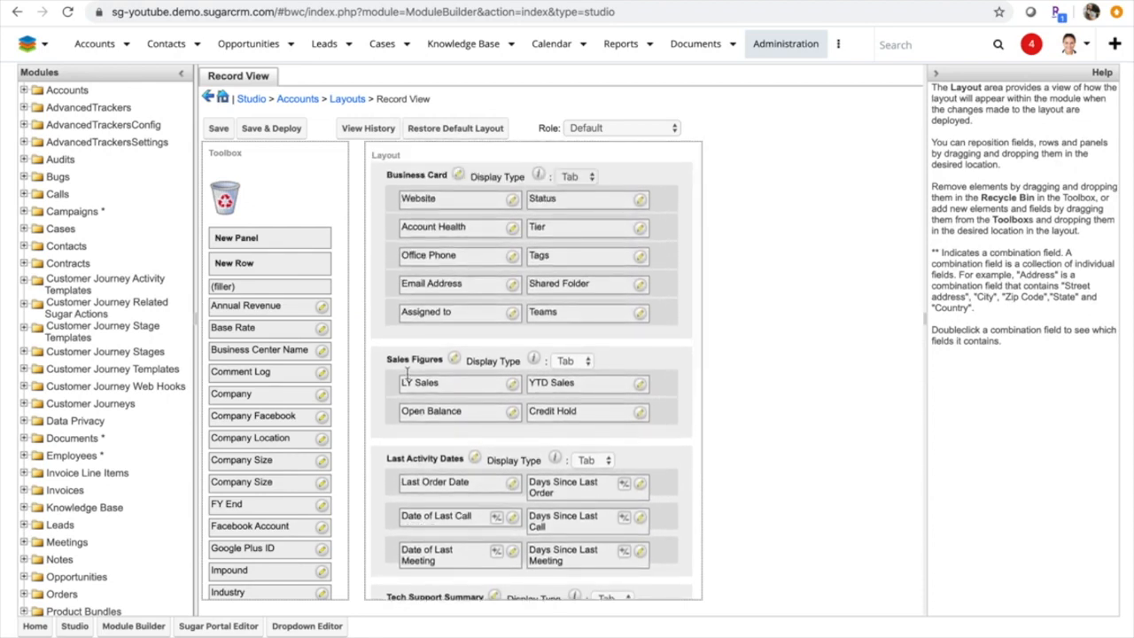
{"action": "scroll", "coordinate": [296, 476], "scroll_direction": "down", "scroll_amount": 5}
{"action": "scroll", "coordinate": [296, 476], "scroll_direction": "down", "scroll_amount": 3}
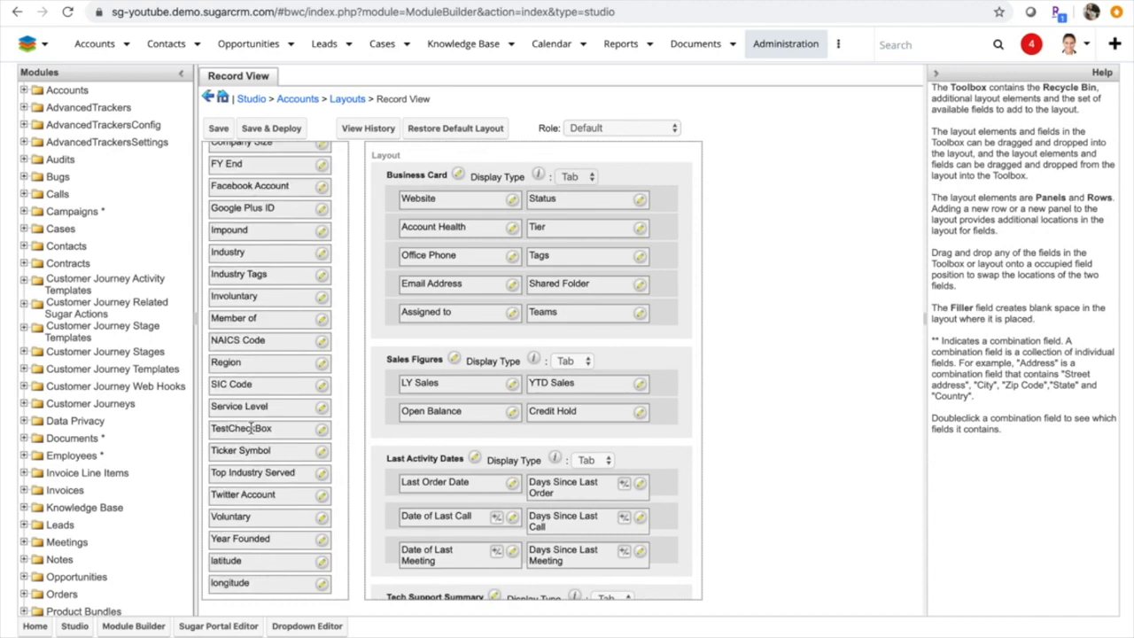
{"action": "left_click_drag", "start_coordinate": [243, 427], "coordinate": [558, 280]}
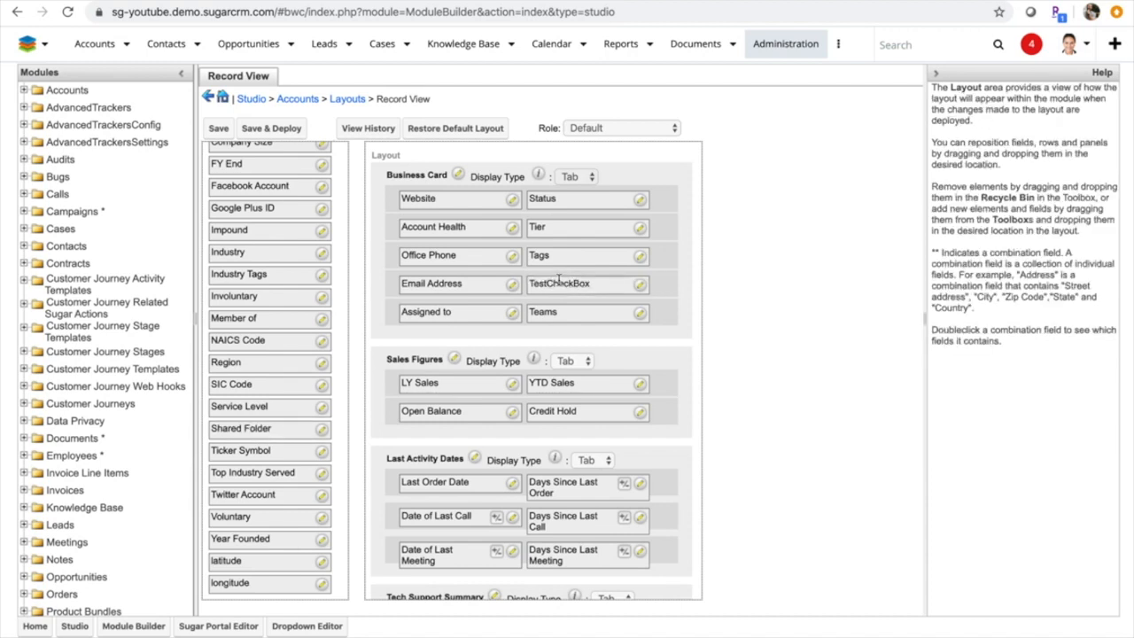
Remove TestCheckBox from the Business Card panel, along with the whole Email Address row
{"action": "scroll", "coordinate": [309, 324], "scroll_direction": "up", "scroll_amount": 5}
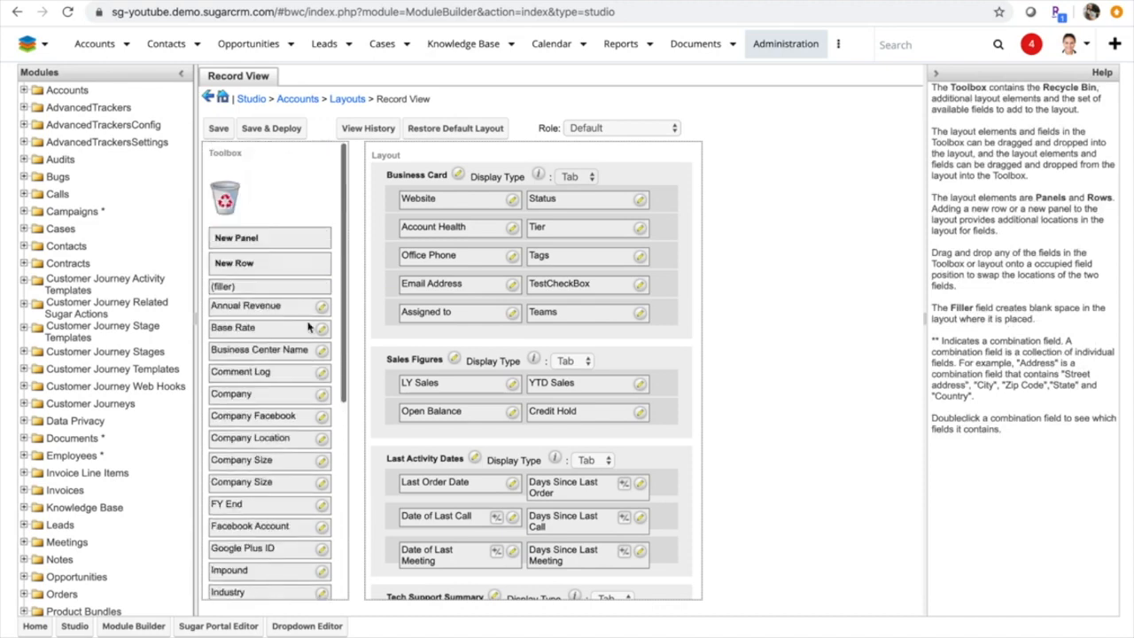
{"action": "left_click_drag", "start_coordinate": [576, 282], "coordinate": [227, 197]}
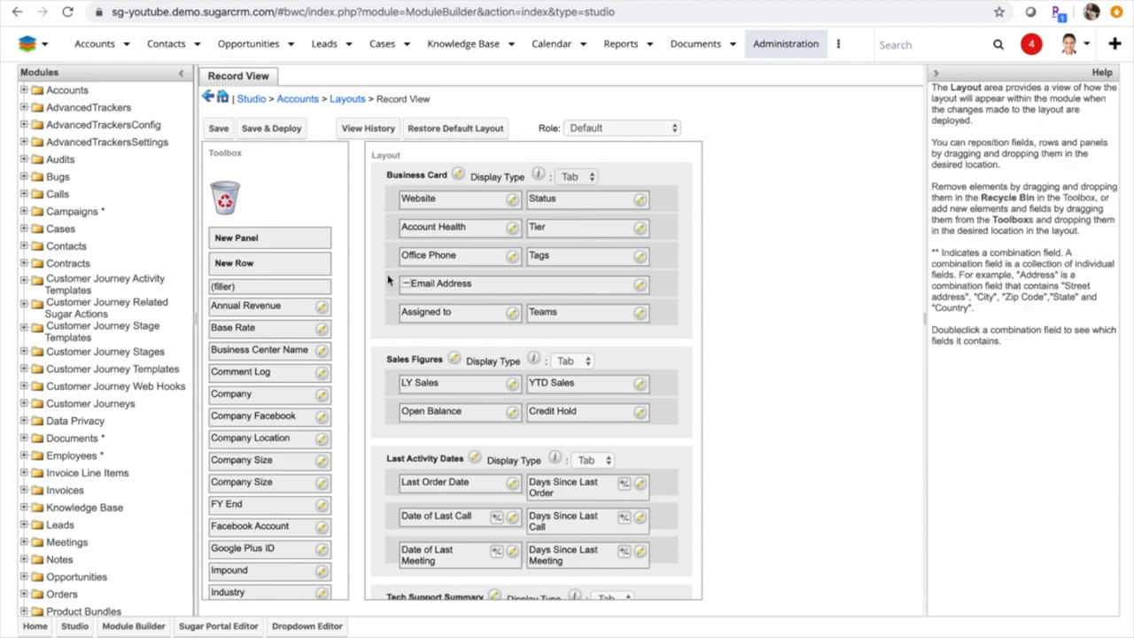
{"action": "left_click_drag", "start_coordinate": [394, 285], "coordinate": [219, 199]}
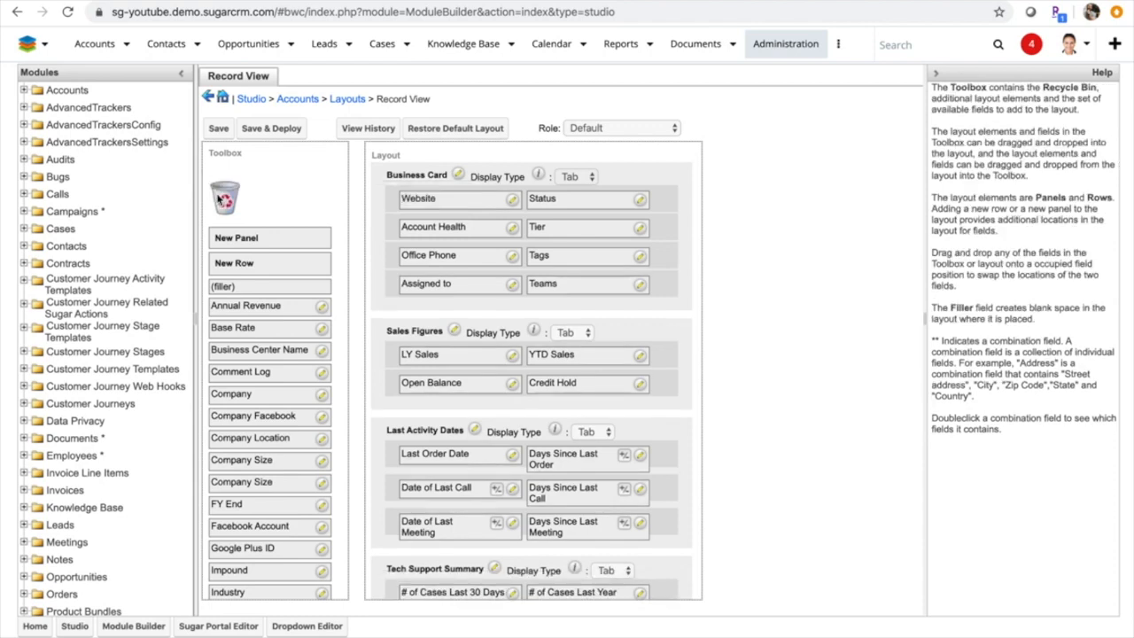
Add a row above Assigned to in the Business Card panel and fill it with Base Rate and Business Center Name
{"action": "left_click_drag", "start_coordinate": [272, 266], "coordinate": [444, 286]}
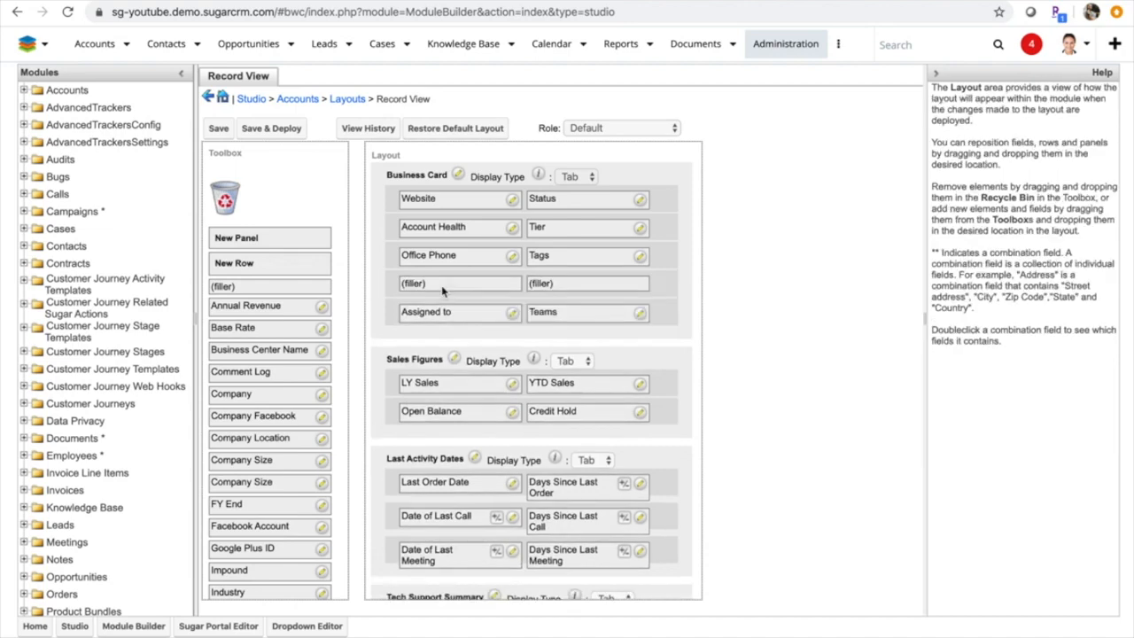
{"action": "left_click_drag", "start_coordinate": [291, 330], "coordinate": [291, 331]}
{"action": "mouse_move", "coordinate": [460, 278]}
{"action": "left_mouse_down"}
{"action": "mouse_move", "coordinate": [476, 271]}
{"action": "mouse_move", "coordinate": [479, 282]}
{"action": "left_mouse_up"}
{"action": "left_click_drag", "start_coordinate": [298, 327], "coordinate": [609, 280]}
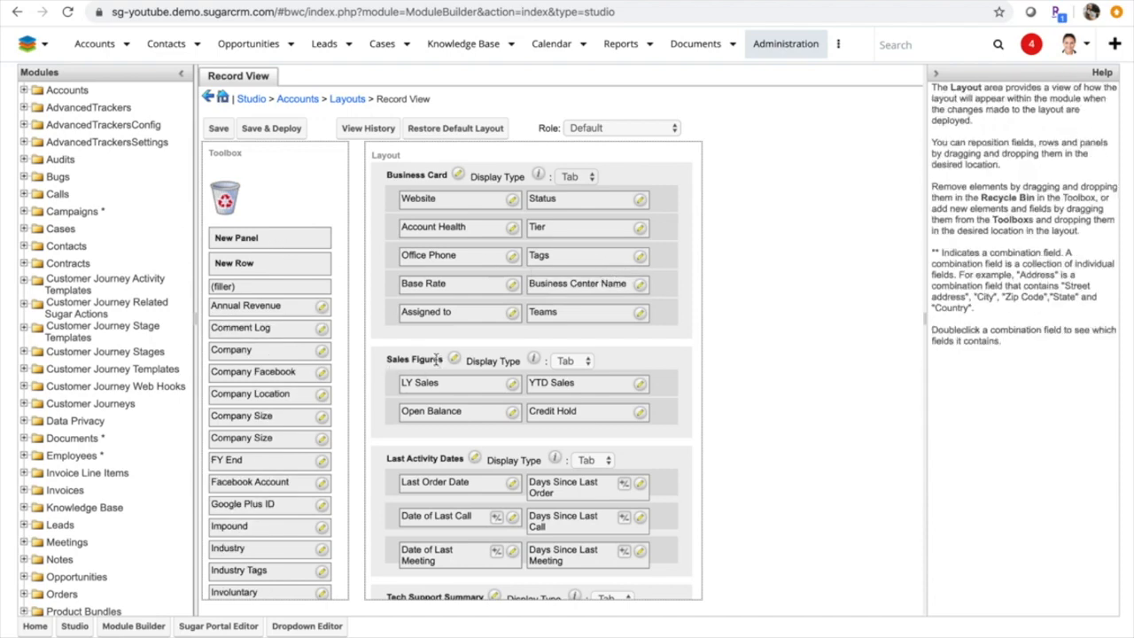
Insert a new panel between Business Card and Sales Figures and place the Company field in its first slot
{"action": "left_click_drag", "start_coordinate": [246, 237], "coordinate": [424, 342]}
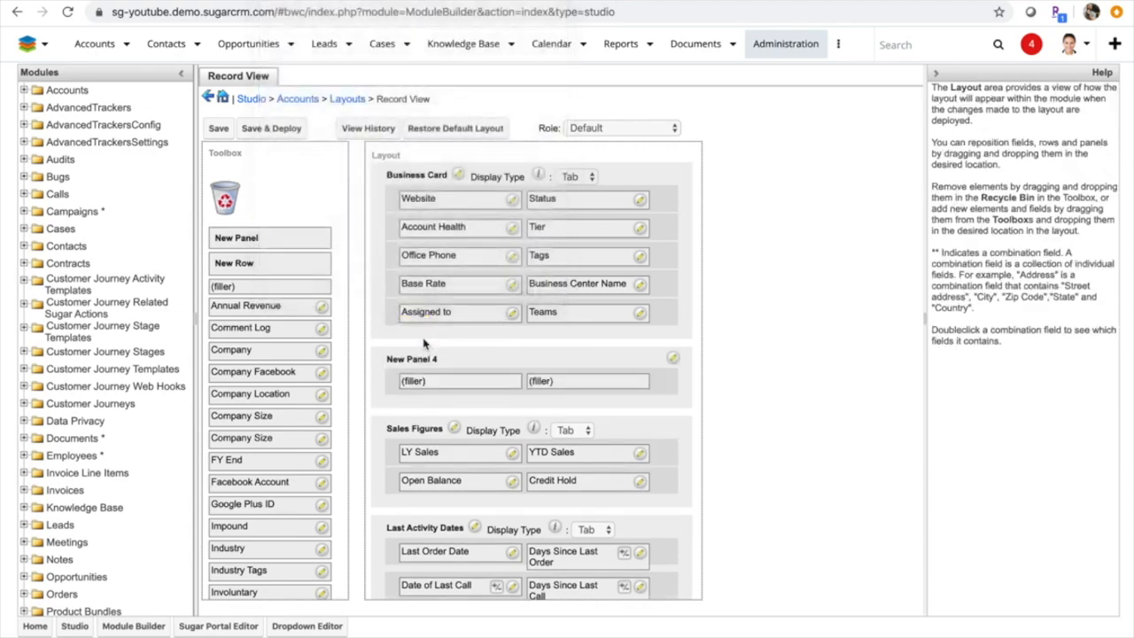
{"action": "left_click_drag", "start_coordinate": [299, 347], "coordinate": [446, 388]}
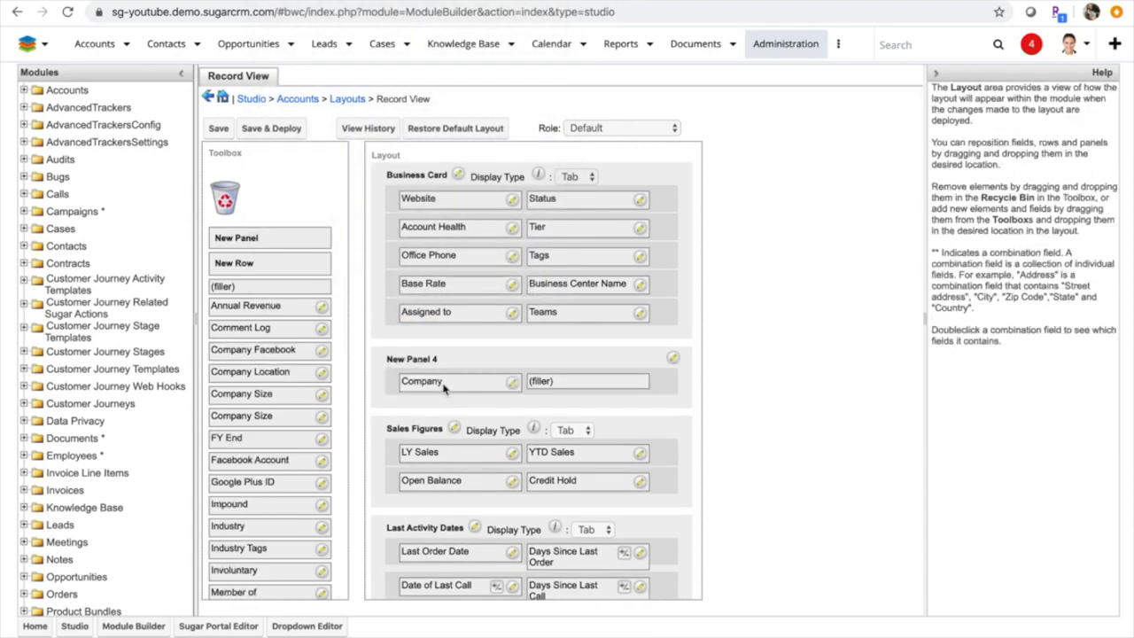
Place Company Location beside Company in the new panel and check which roles the Record View layout can be set for
{"action": "left_click_drag", "start_coordinate": [304, 369], "coordinate": [596, 383]}
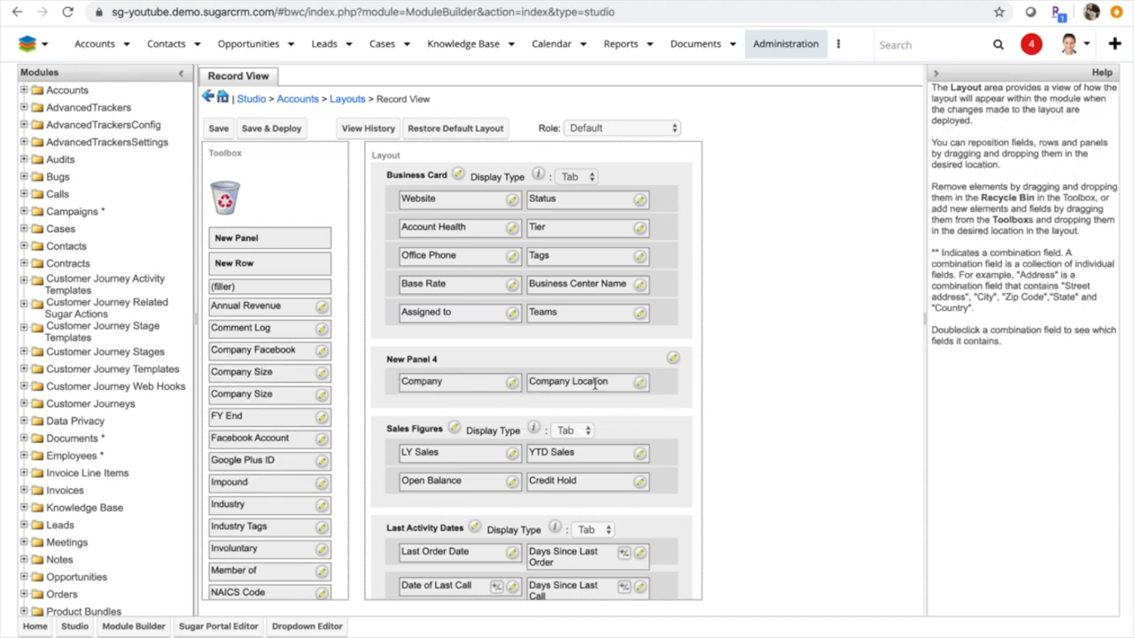
{"action": "left_click", "coordinate": [626, 129]}
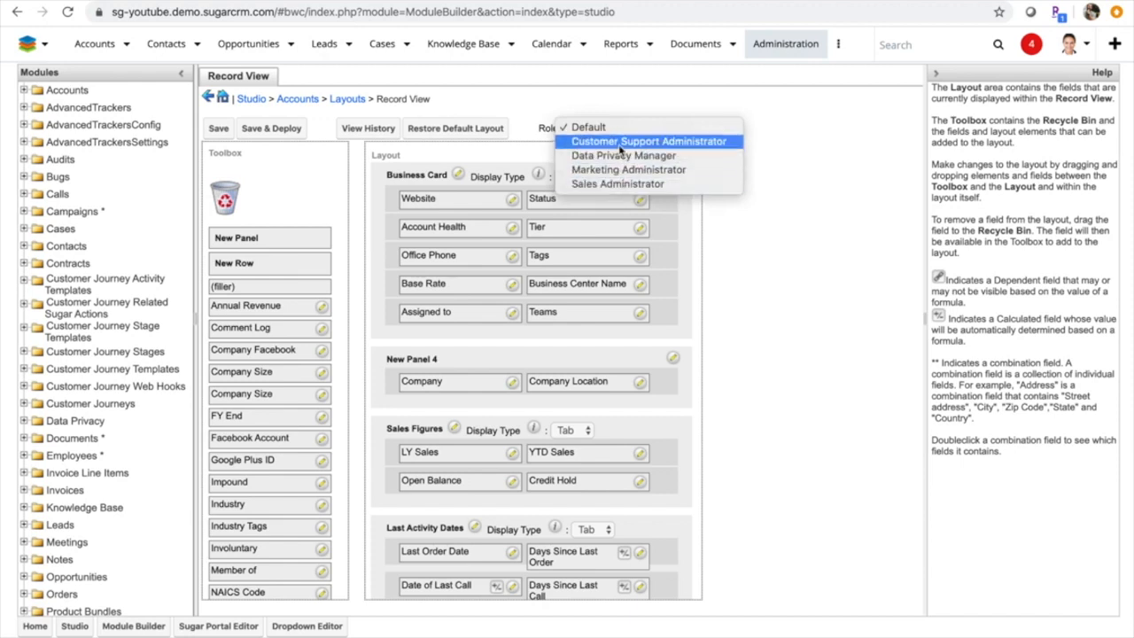
{"action": "left_click", "coordinate": [608, 104]}
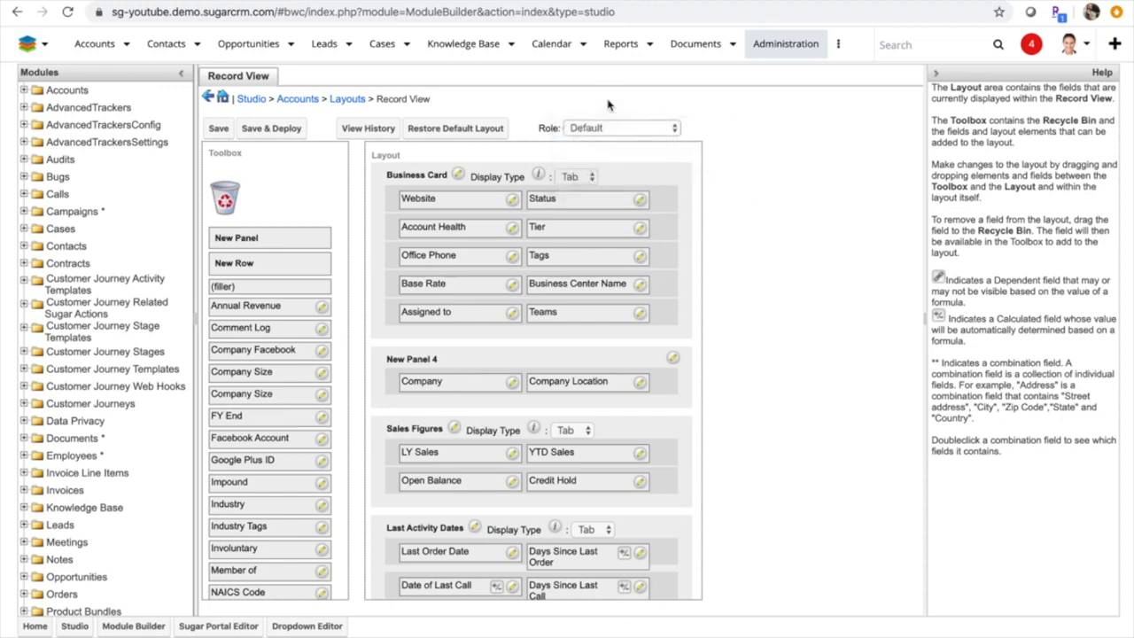
Discard the Record View changes and open the List View layout of Accounts
{"action": "left_click", "coordinate": [359, 102]}
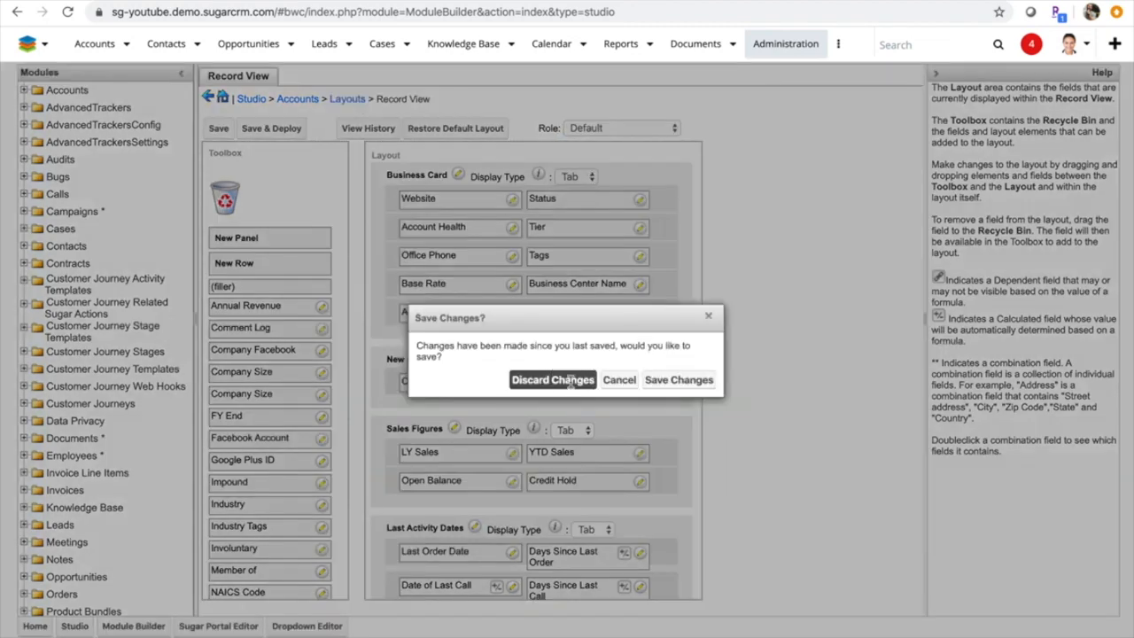
{"action": "left_click", "coordinate": [572, 383]}
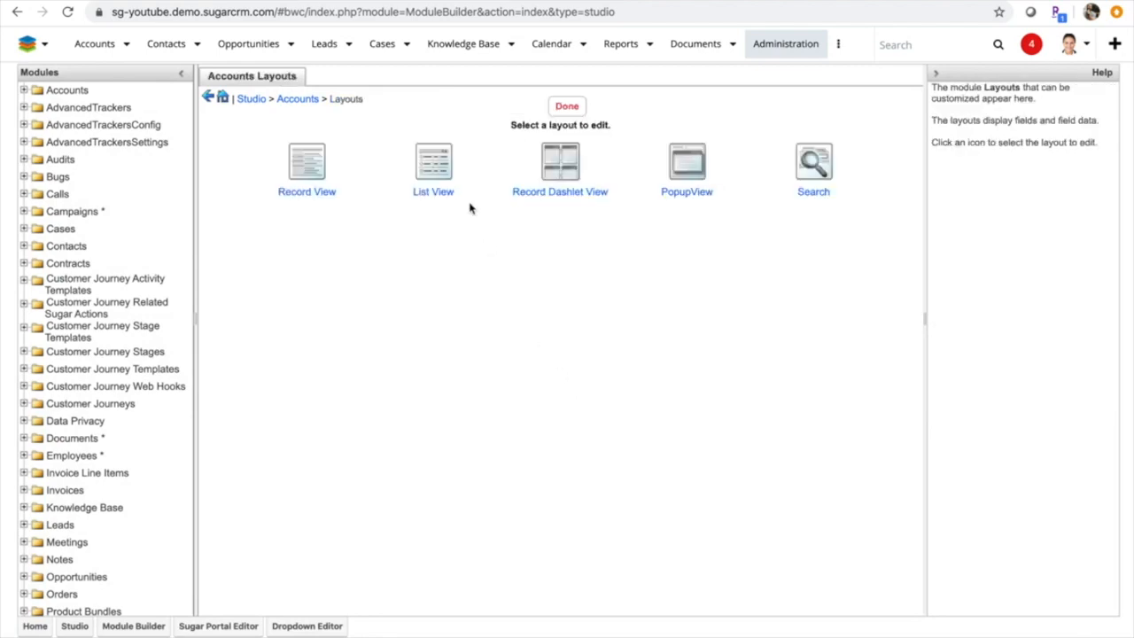
{"action": "left_click", "coordinate": [440, 181]}
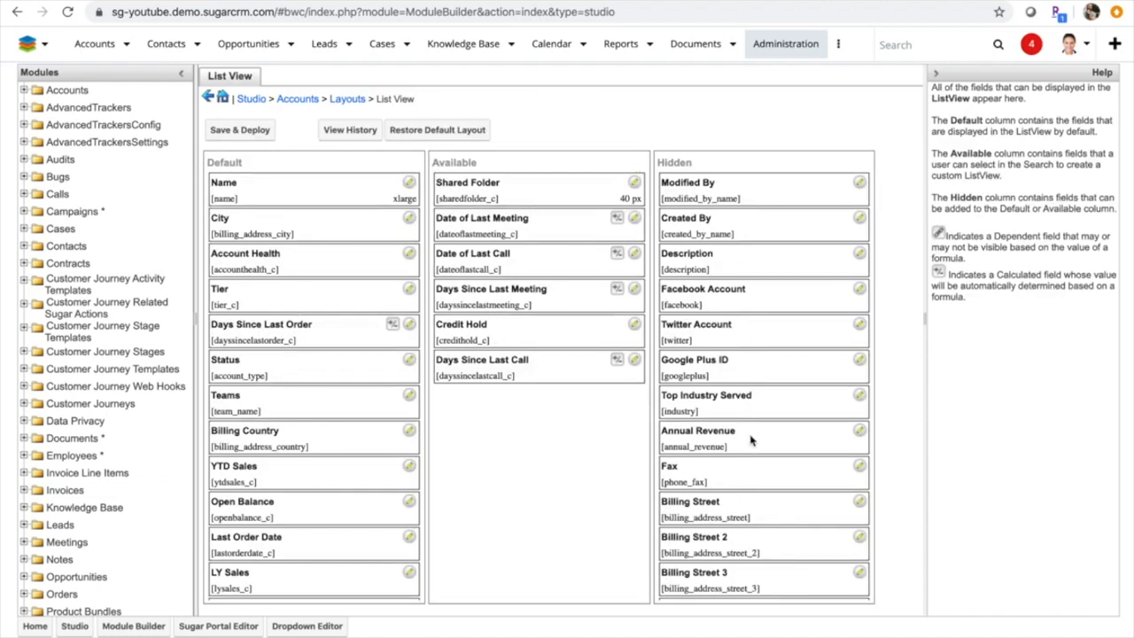
Try Fax as a default List View column below Name, then return it to the hidden fields and leave without saving
{"action": "left_click_drag", "start_coordinate": [755, 485], "coordinate": [307, 231]}
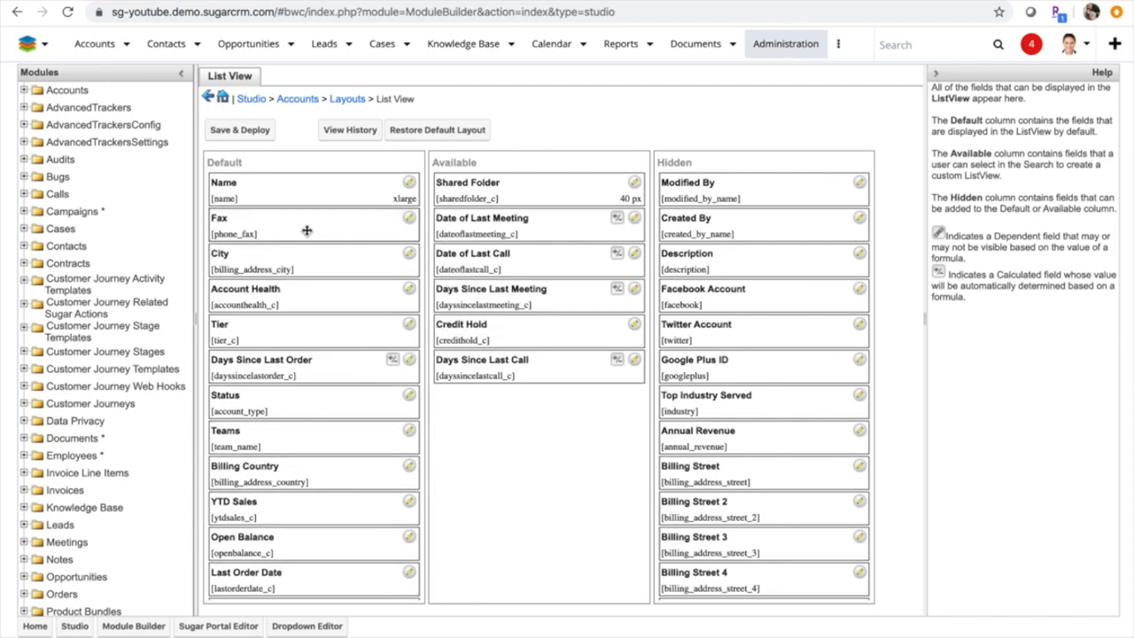
{"action": "left_click_drag", "start_coordinate": [306, 231], "coordinate": [713, 233]}
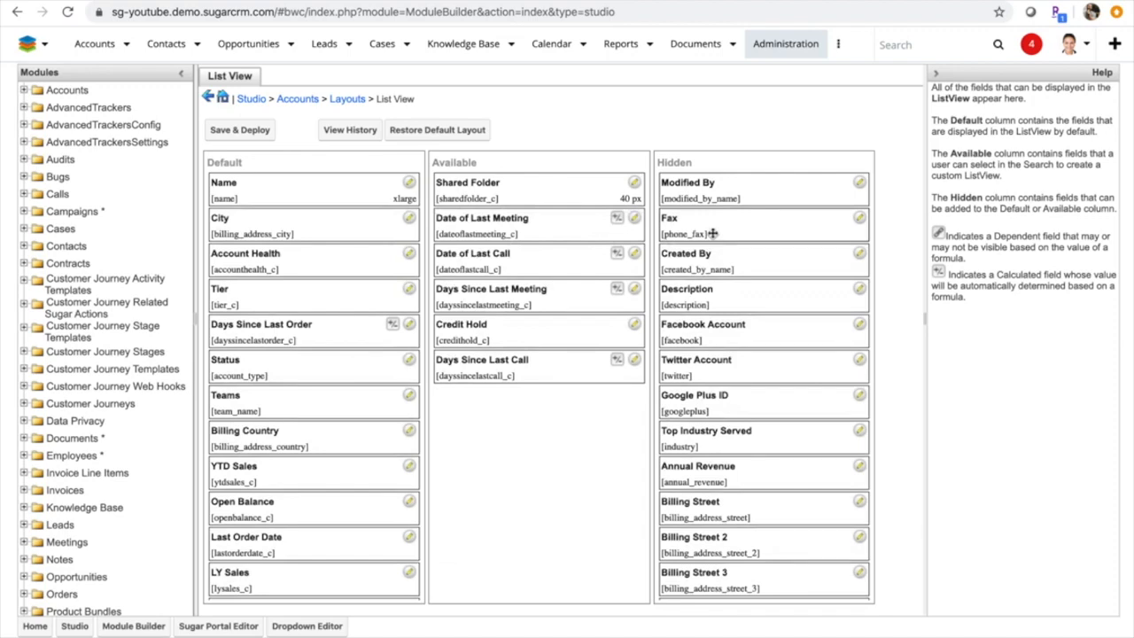
{"action": "left_click", "coordinate": [350, 100]}
{"action": "left_click", "coordinate": [522, 383]}
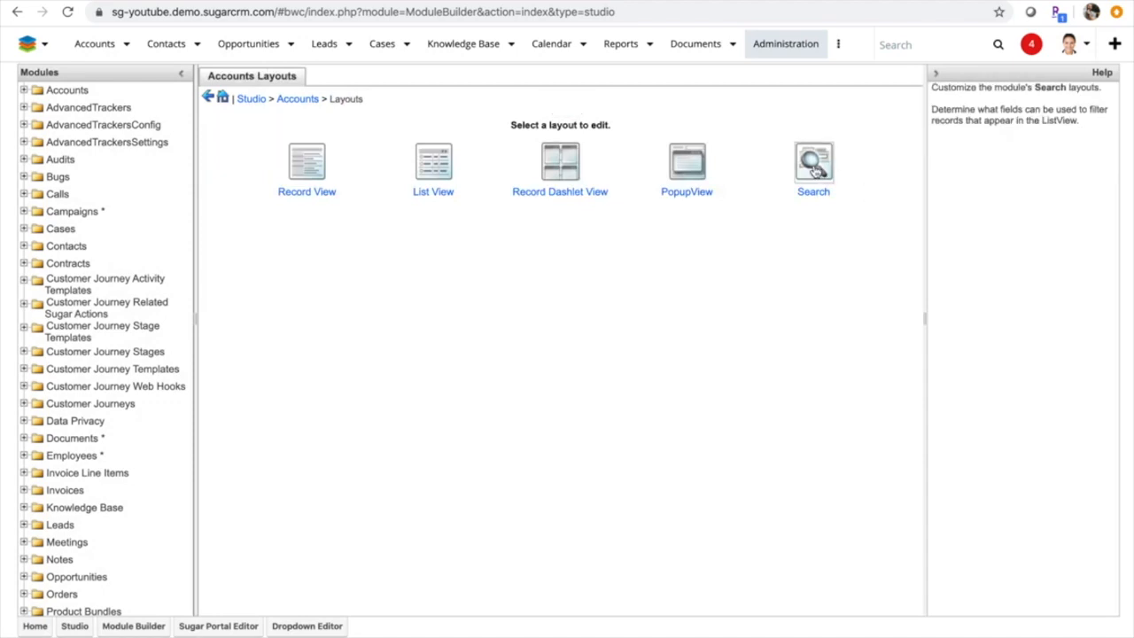
Open the Accounts Search layout to examine its default and hidden fields
{"action": "left_click", "coordinate": [816, 169]}
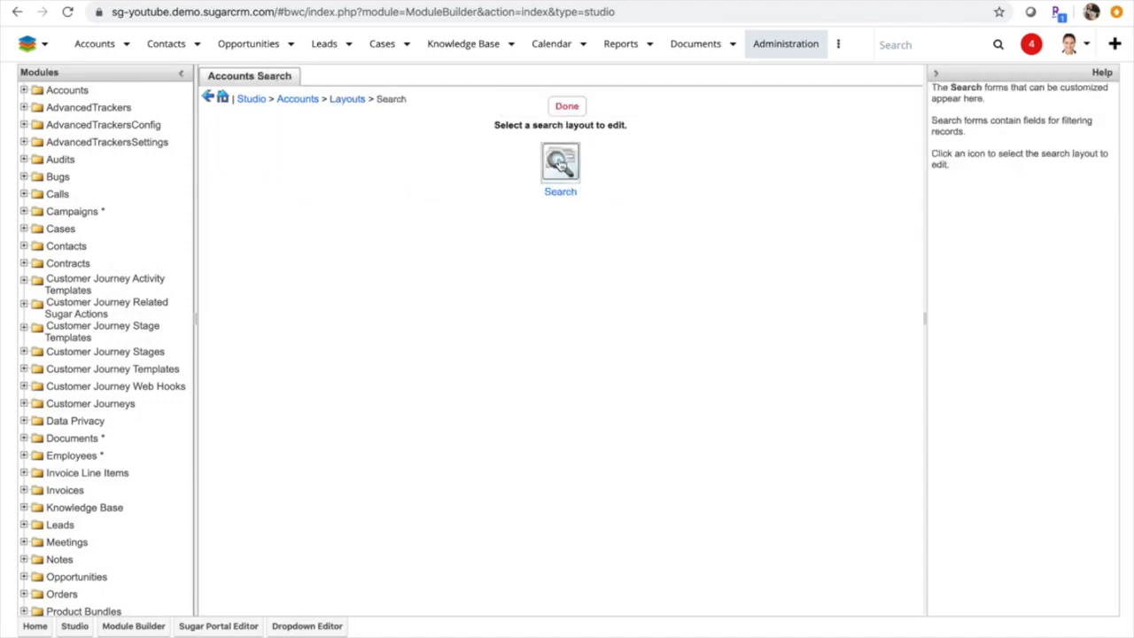
{"action": "left_click", "coordinate": [560, 164]}
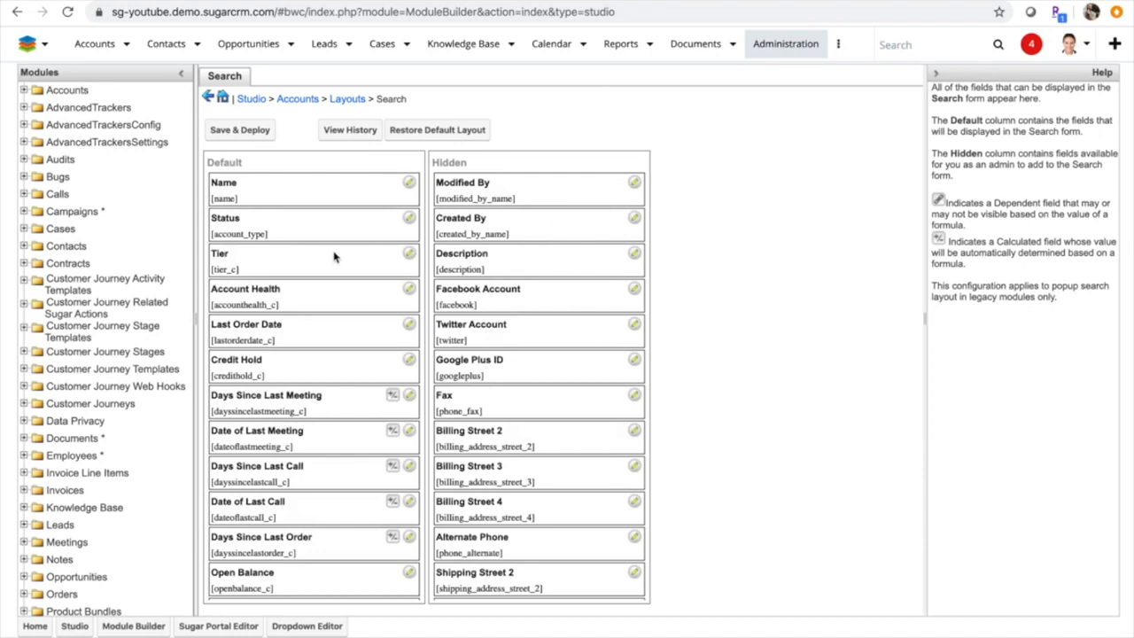
Return to the Accounts module components and review the list of existing relationships
{"action": "left_click", "coordinate": [300, 100]}
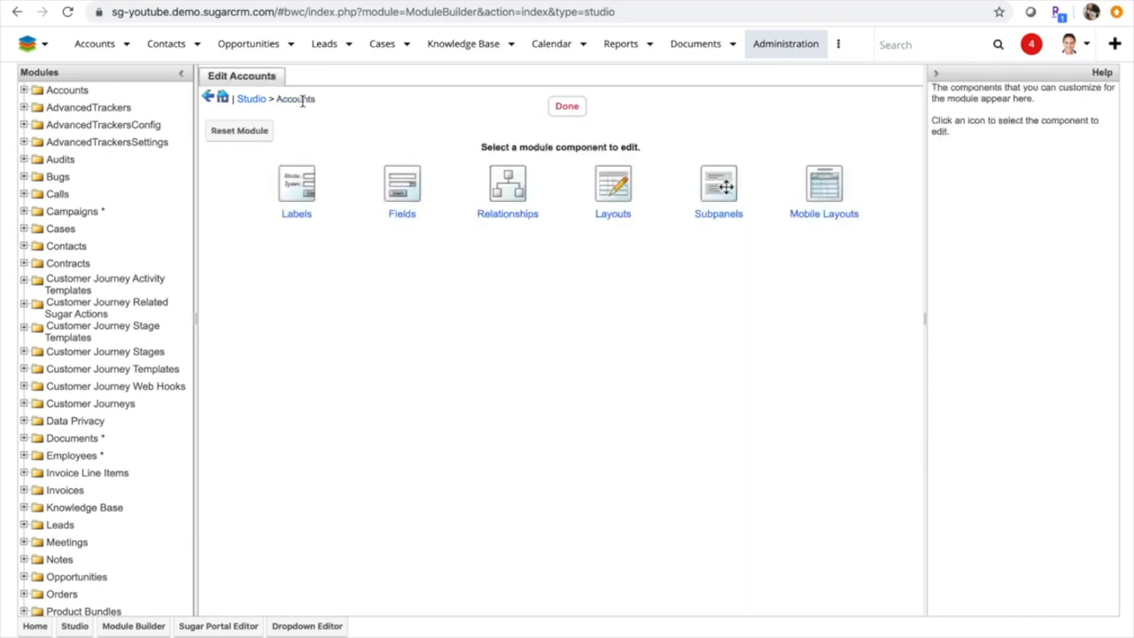
{"action": "left_click", "coordinate": [513, 191]}
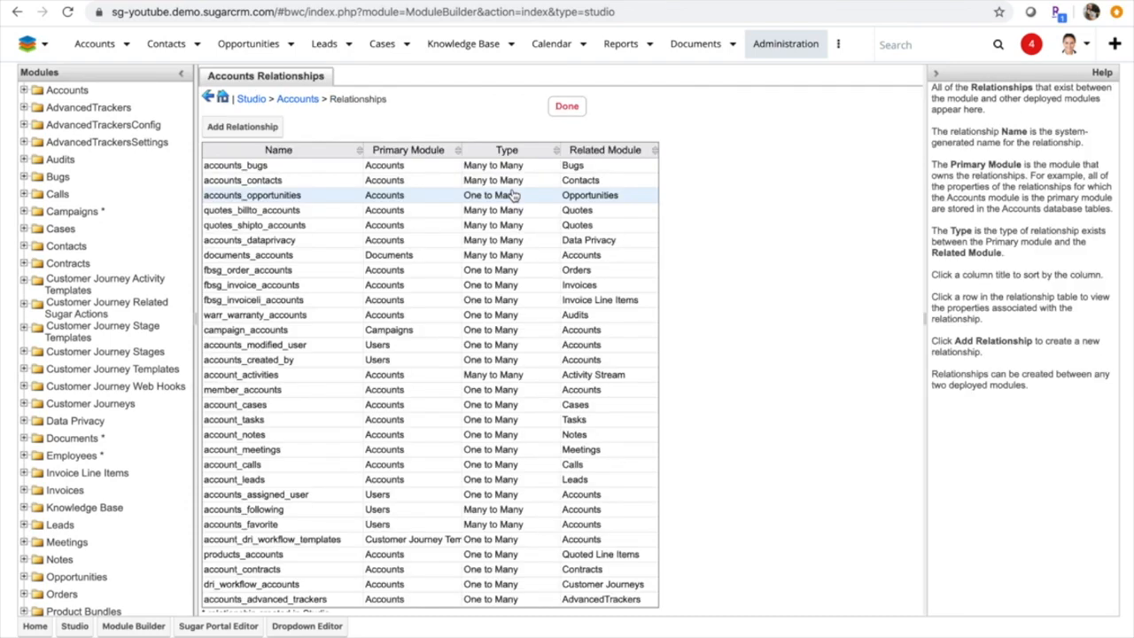
{"action": "scroll", "coordinate": [473, 429], "scroll_direction": "down", "scroll_amount": 1}
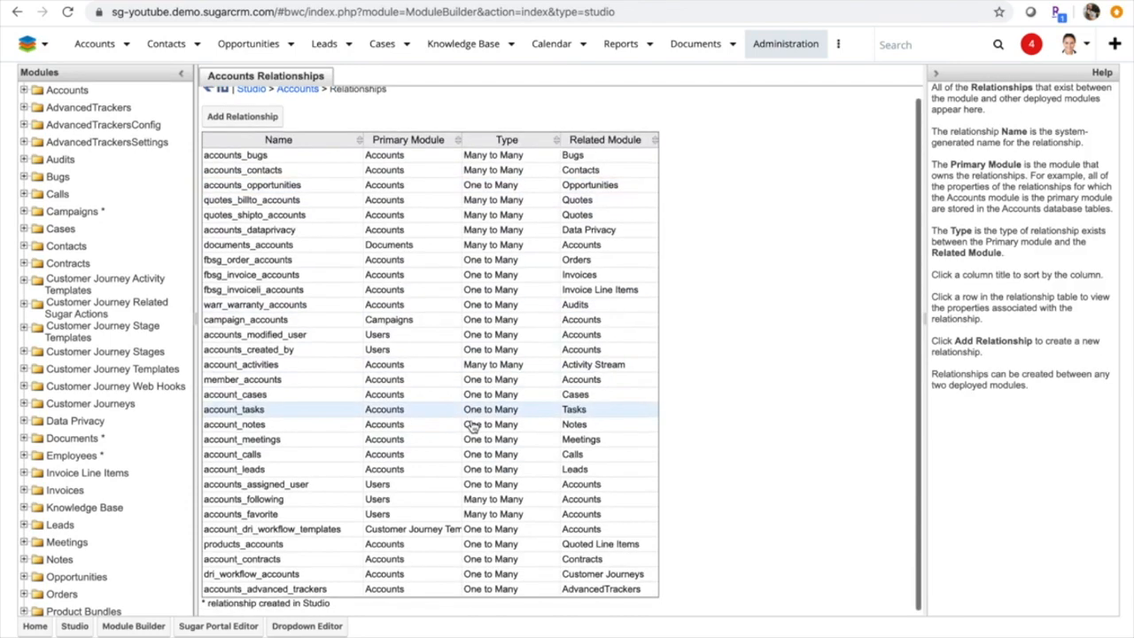
{"action": "scroll", "coordinate": [473, 427], "scroll_direction": "up", "scroll_amount": 1}
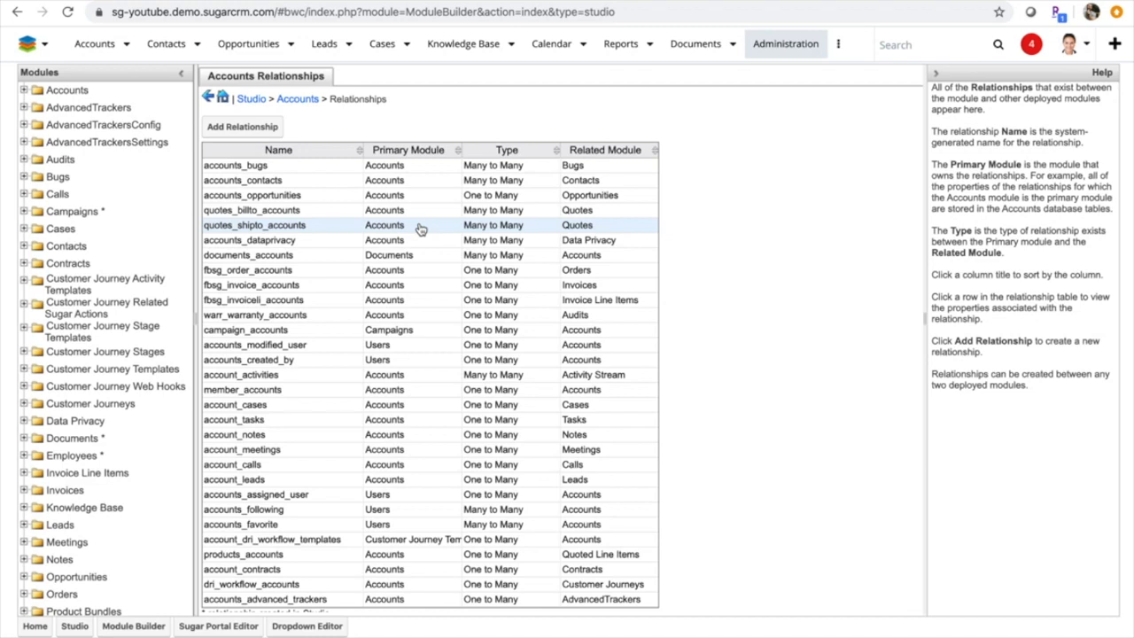
Start a new Accounts relationship to review the relationship types and their descriptions, then close the form without saving
{"action": "left_click", "coordinate": [238, 127]}
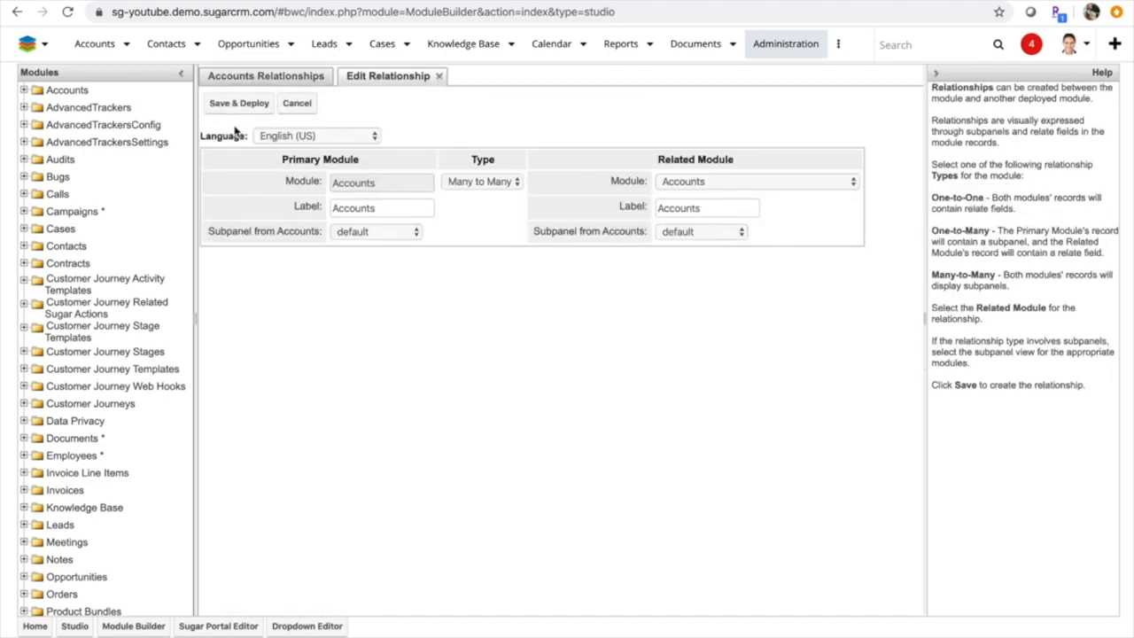
{"action": "left_click", "coordinate": [497, 183]}
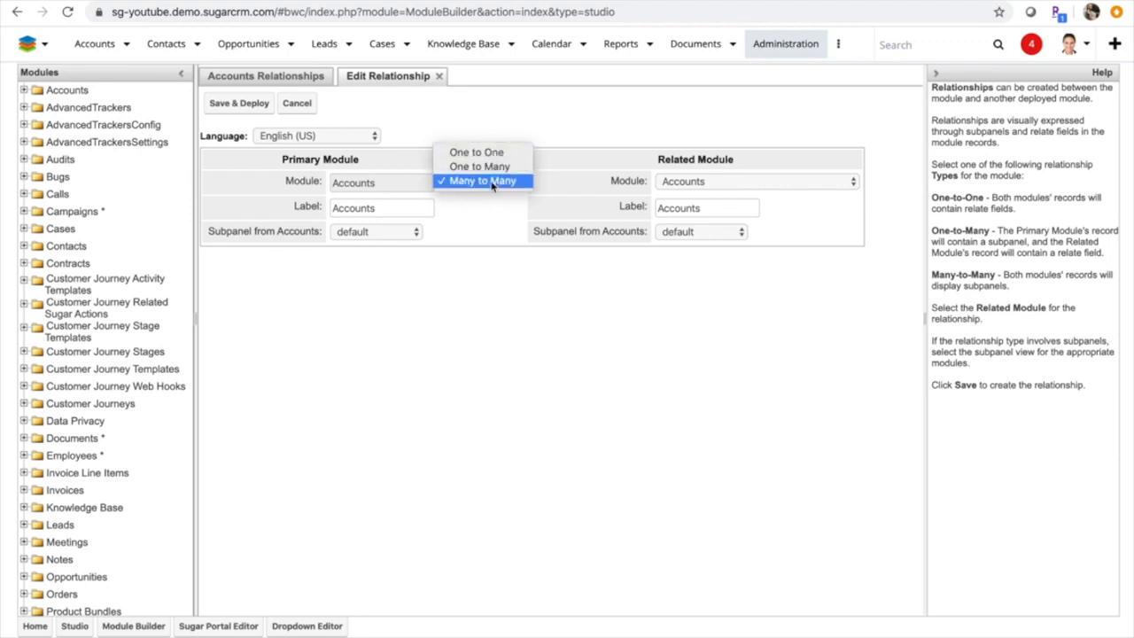
{"action": "left_click", "coordinate": [559, 319]}
{"action": "left_click_drag", "start_coordinate": [1013, 286], "coordinate": [944, 215]}
{"action": "left_click", "coordinate": [987, 228]}
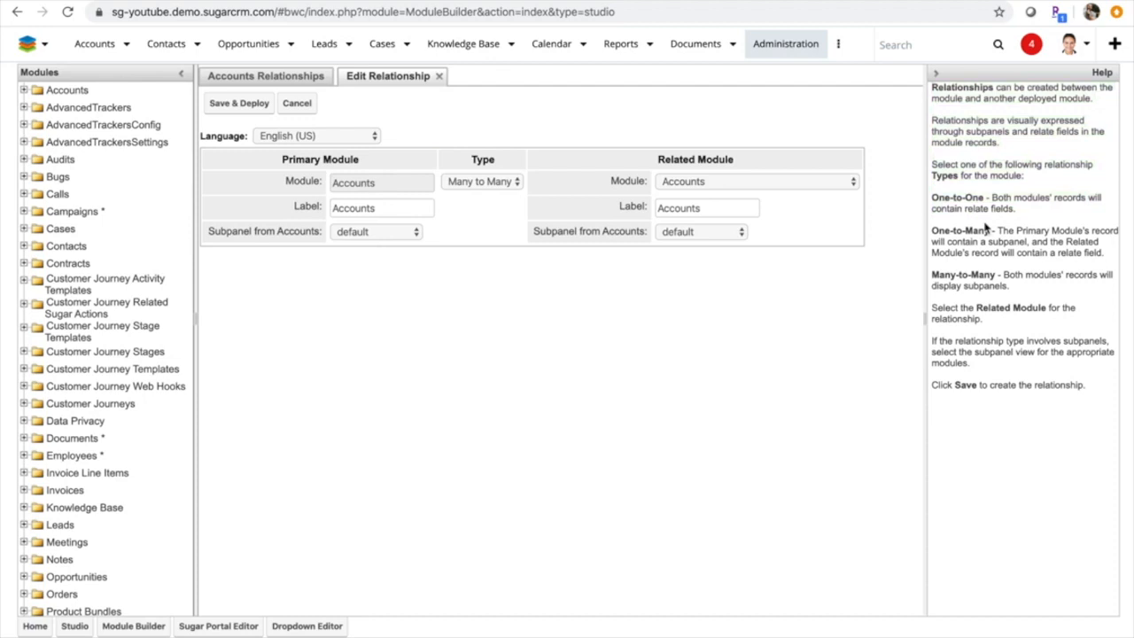
{"action": "left_click", "coordinate": [438, 76]}
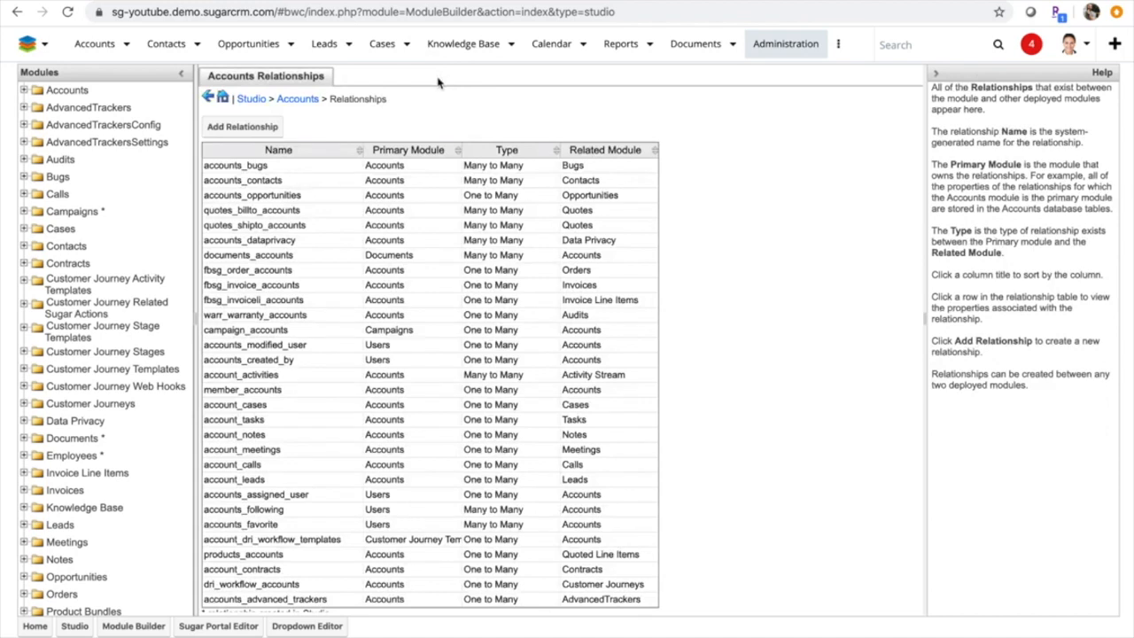
Open the Meetings subpanel of the Accounts module for editing
{"action": "left_click", "coordinate": [307, 101]}
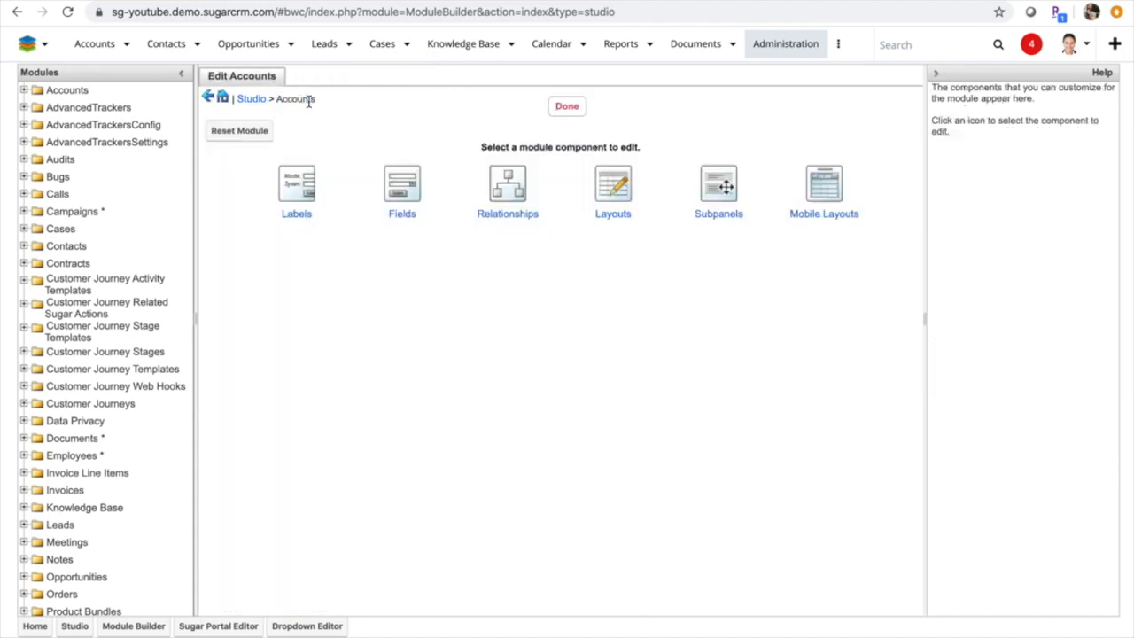
{"action": "left_click", "coordinate": [725, 191]}
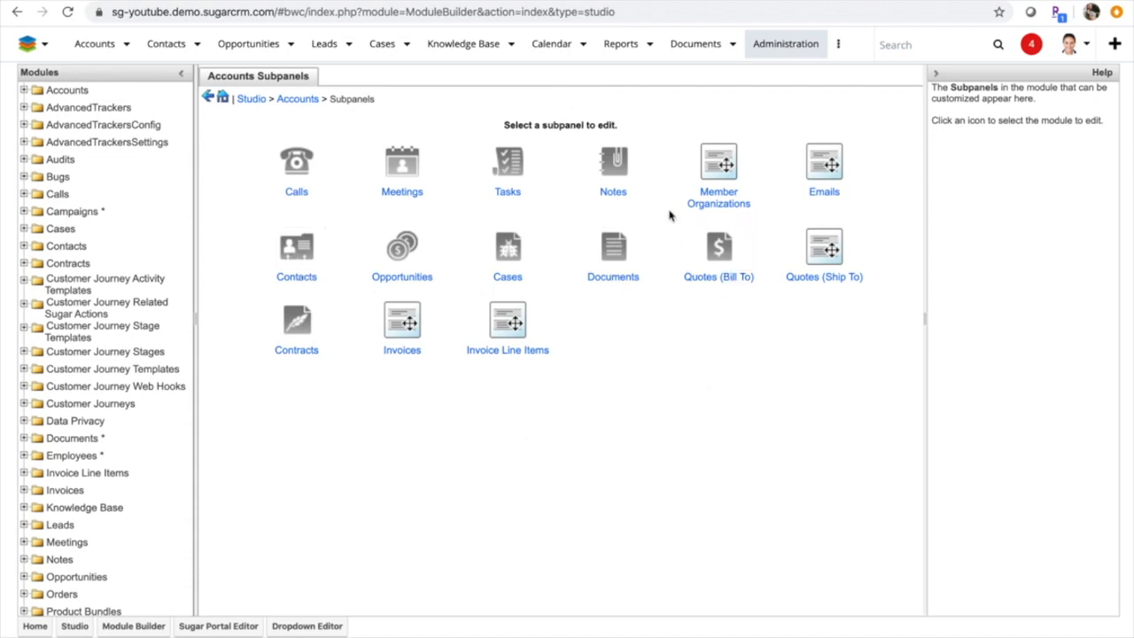
{"action": "left_click", "coordinate": [403, 164]}
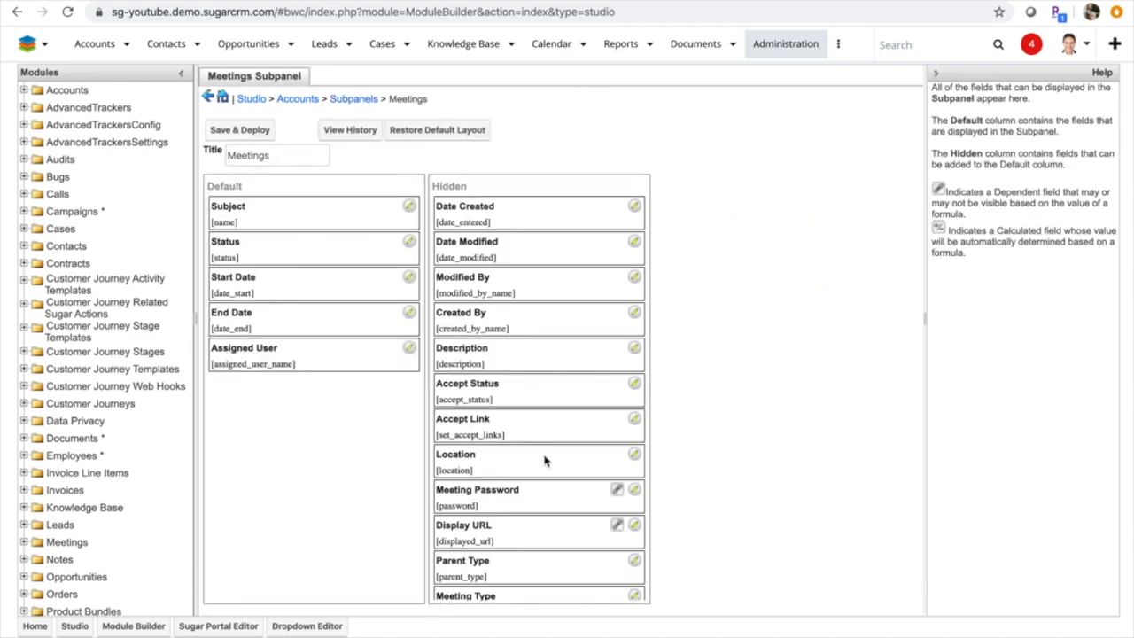
Add the Location and Tags fields to the Meetings subpanel's default columns, between Status and Start Date
{"action": "left_click_drag", "start_coordinate": [545, 460], "coordinate": [313, 286]}
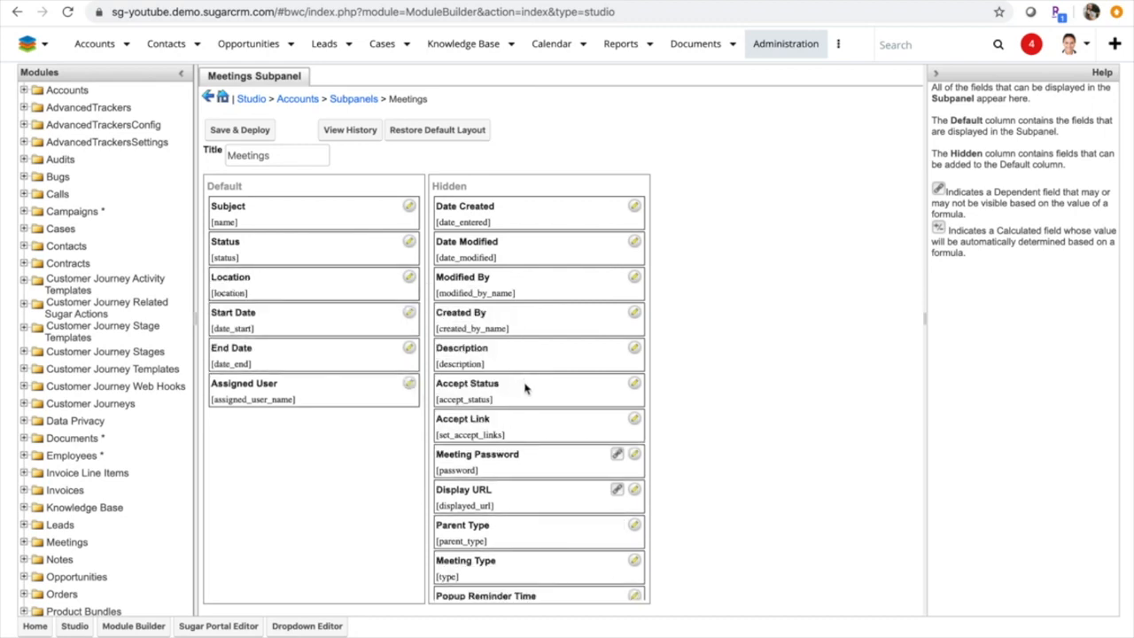
{"action": "scroll", "coordinate": [525, 416], "scroll_direction": "down", "scroll_amount": 2}
{"action": "scroll", "coordinate": [525, 416], "scroll_direction": "down", "scroll_amount": 2}
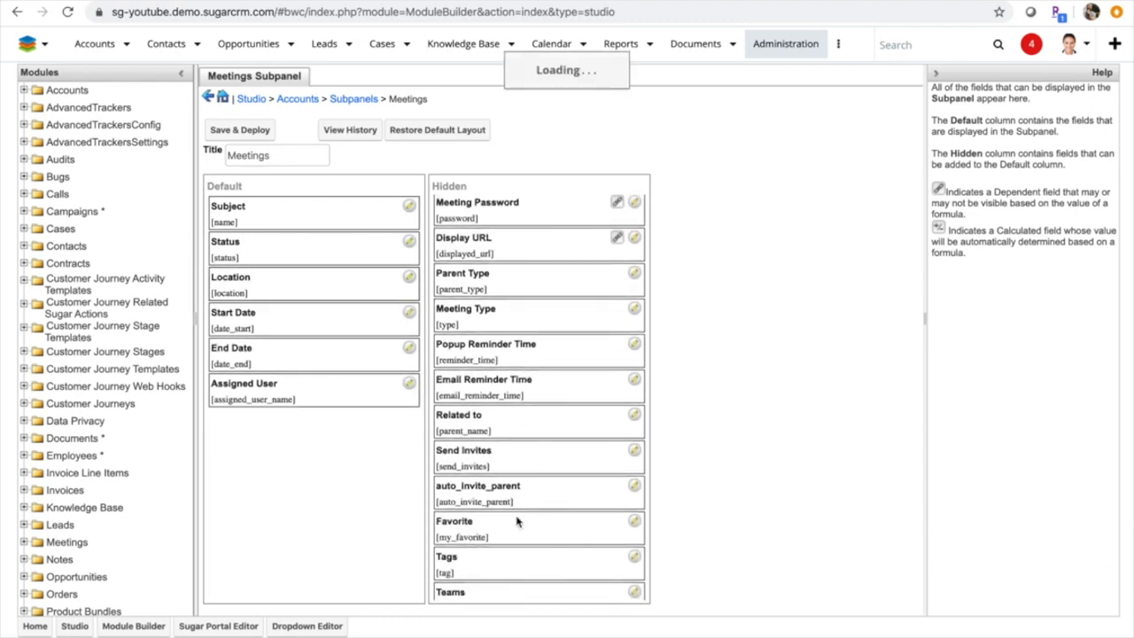
{"action": "left_click_drag", "start_coordinate": [473, 544], "coordinate": [280, 325]}
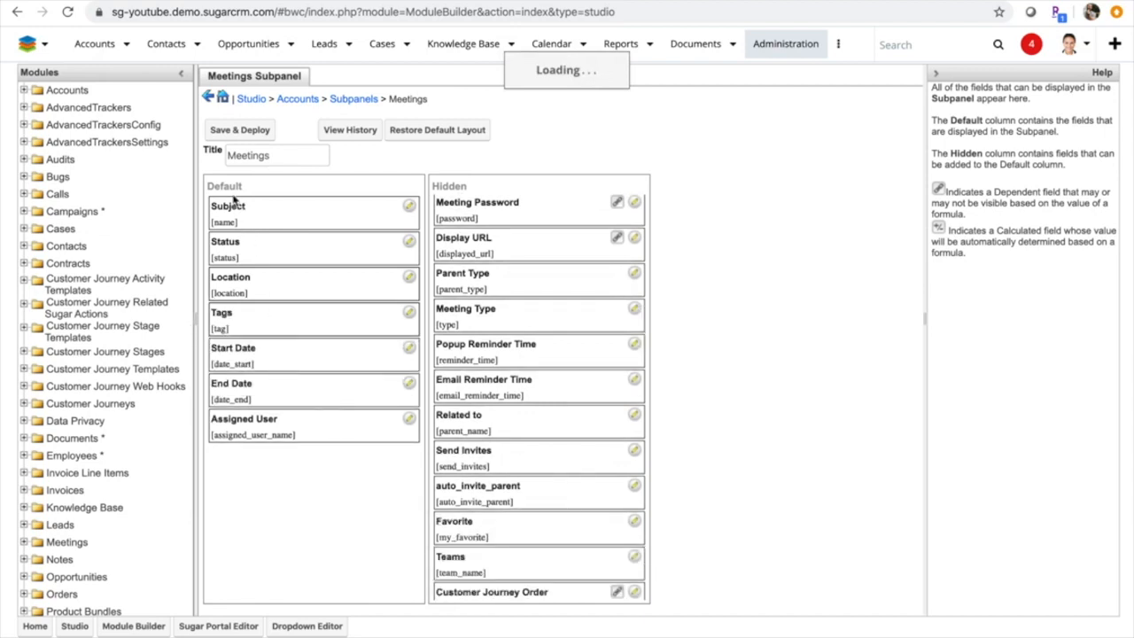